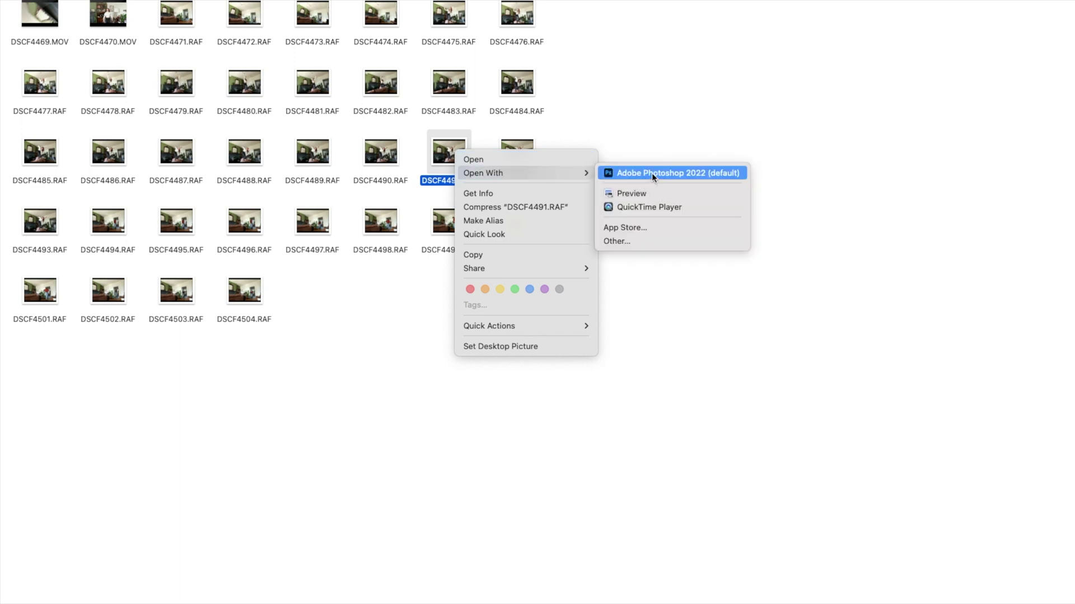
Step: Open DSCF4491.RAF in Photoshop, preview neighbouring shots, and place DSCF4497.RAF above it as a layer
click(651, 173)
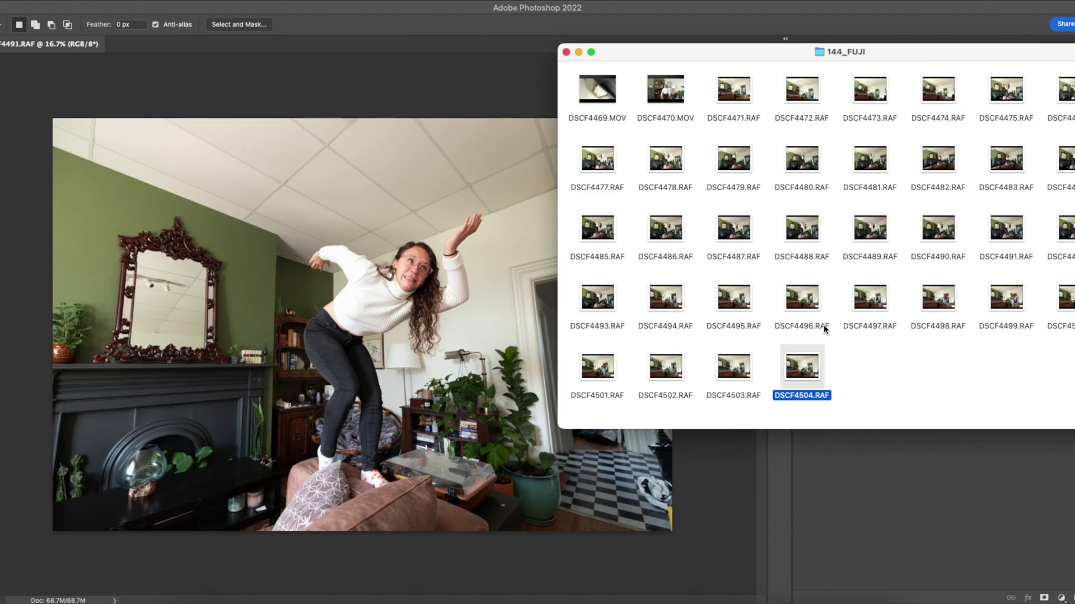
key(space)
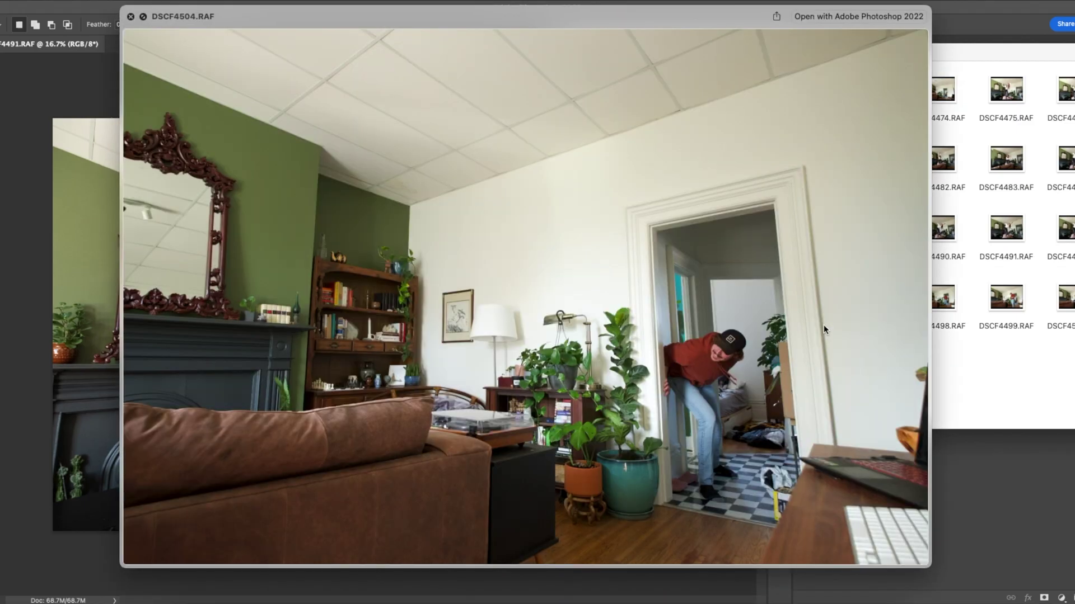
key(Left)
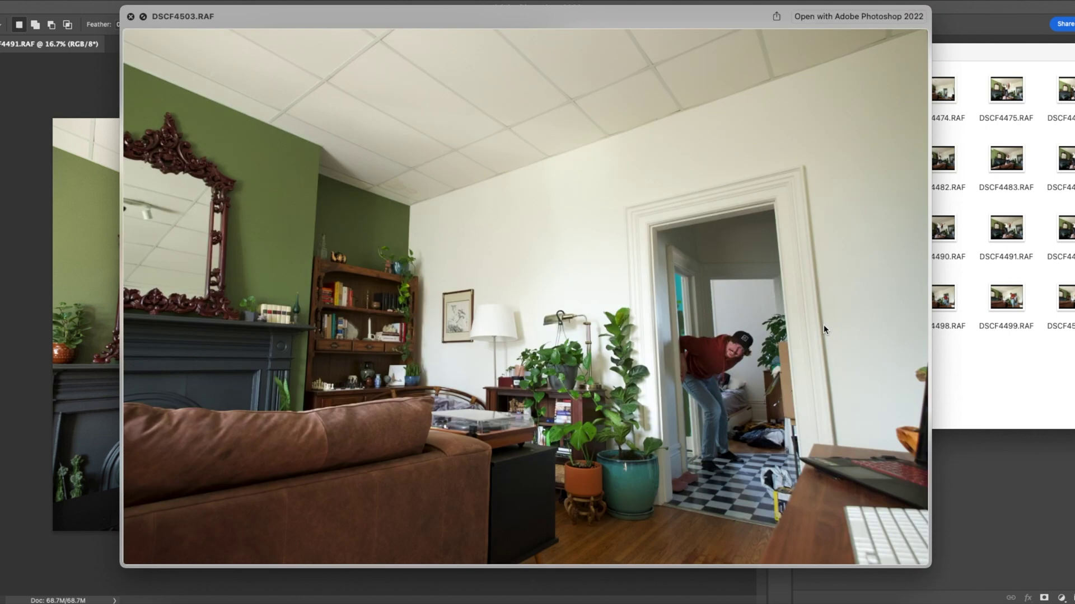
key(Left)
key(Left)
key(Left)
key(Left)
key(Left)
key(Left)
key(space)
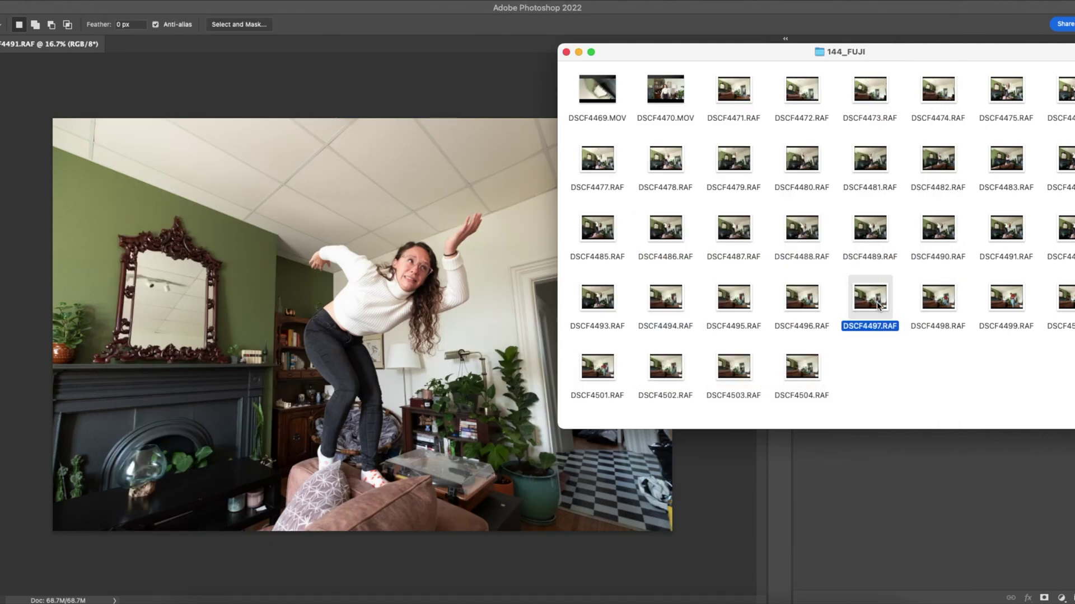
drag(469, 347, 405, 348)
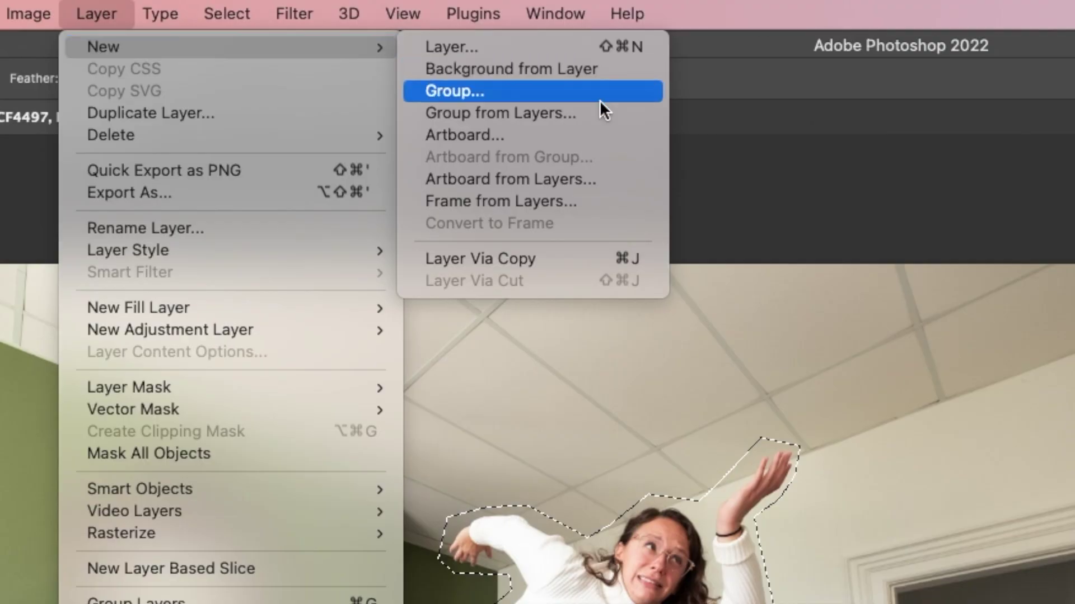
Step: Copy the lassoed woman to her own layer, hide Layer 0, and move her up-left
click(591, 258)
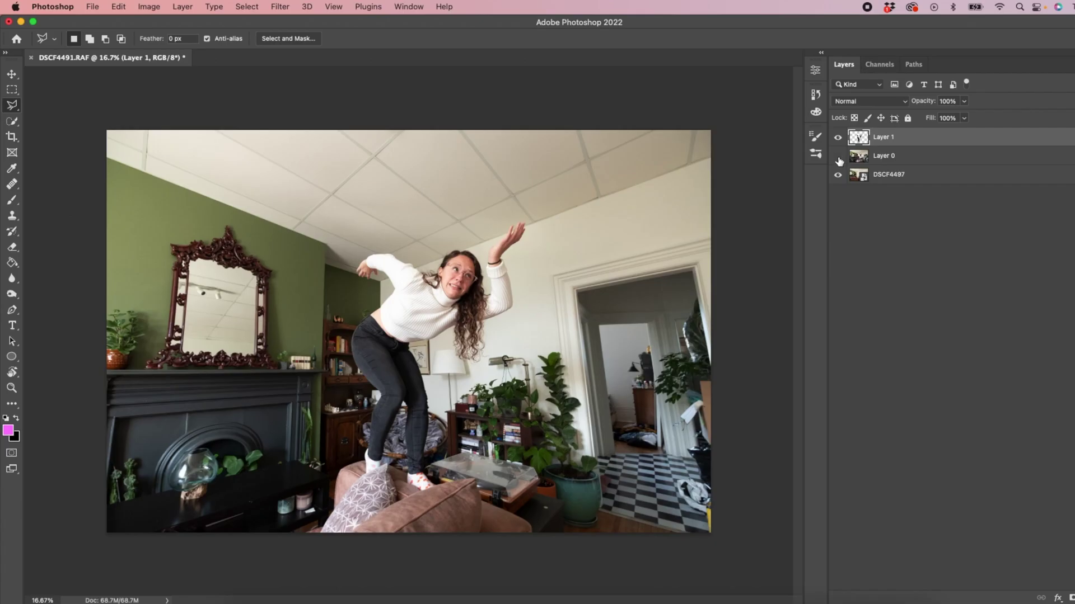
click(838, 159)
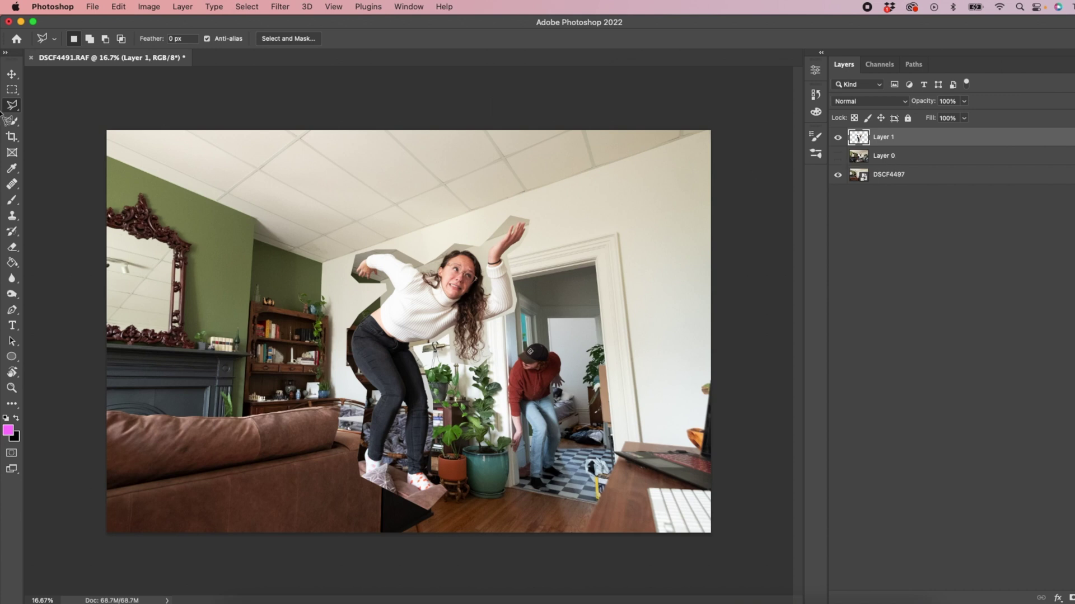
key(v)
drag(475, 274, 420, 247)
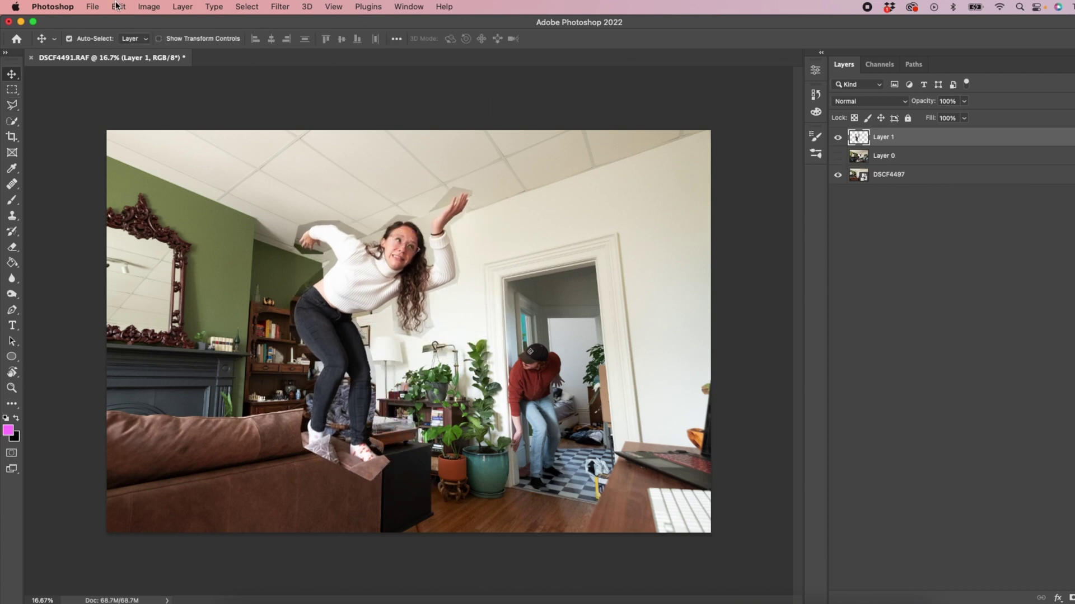
Step: Free Transform the woman's layer to enlarge her to about 124%
click(116, 6)
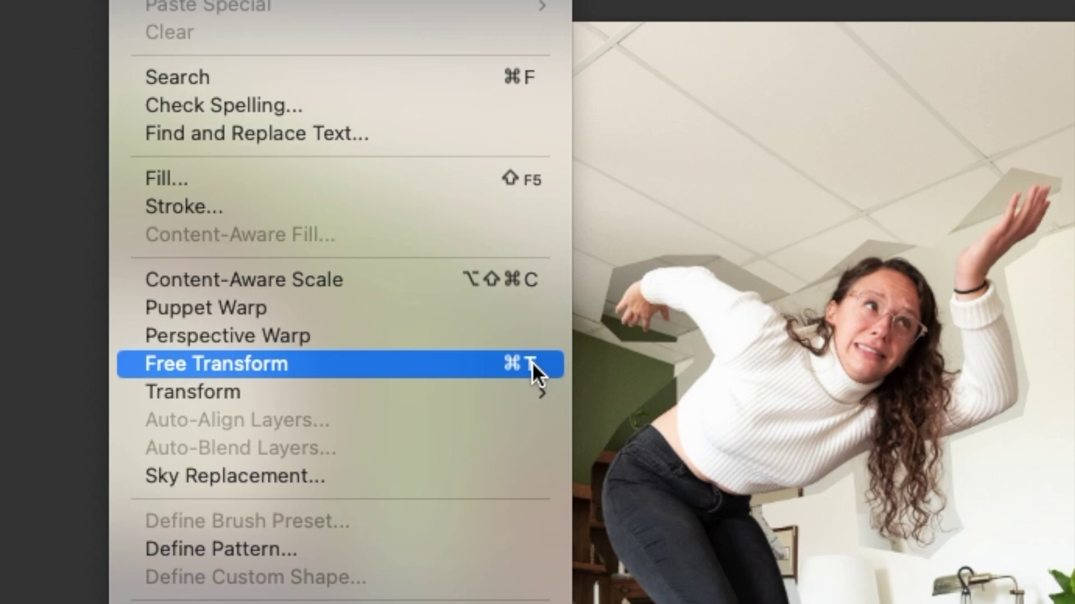
click(532, 361)
drag(380, 179, 391, 147)
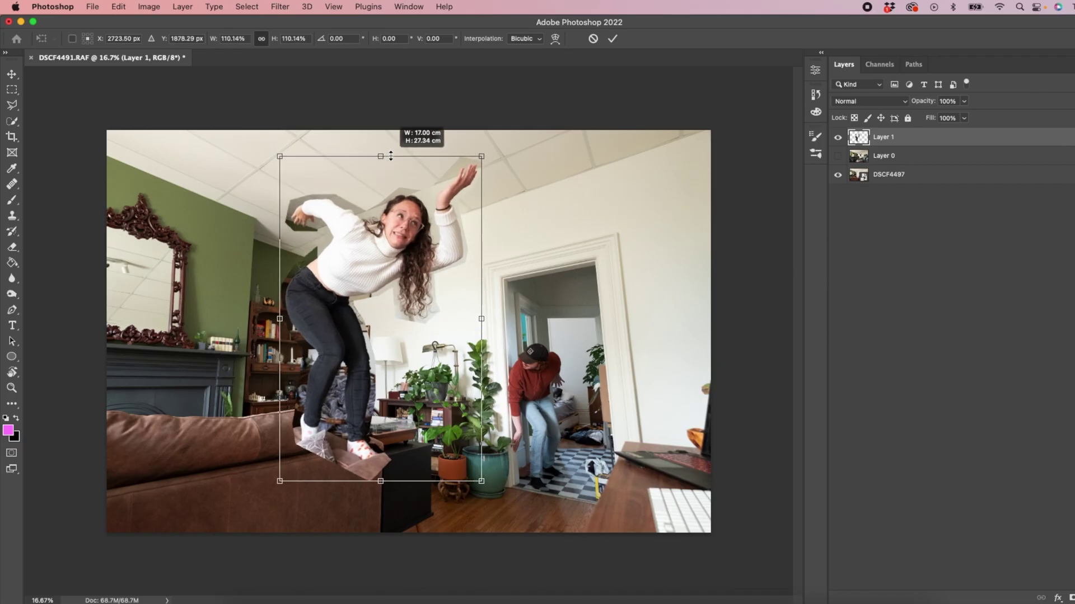
drag(394, 480, 394, 512)
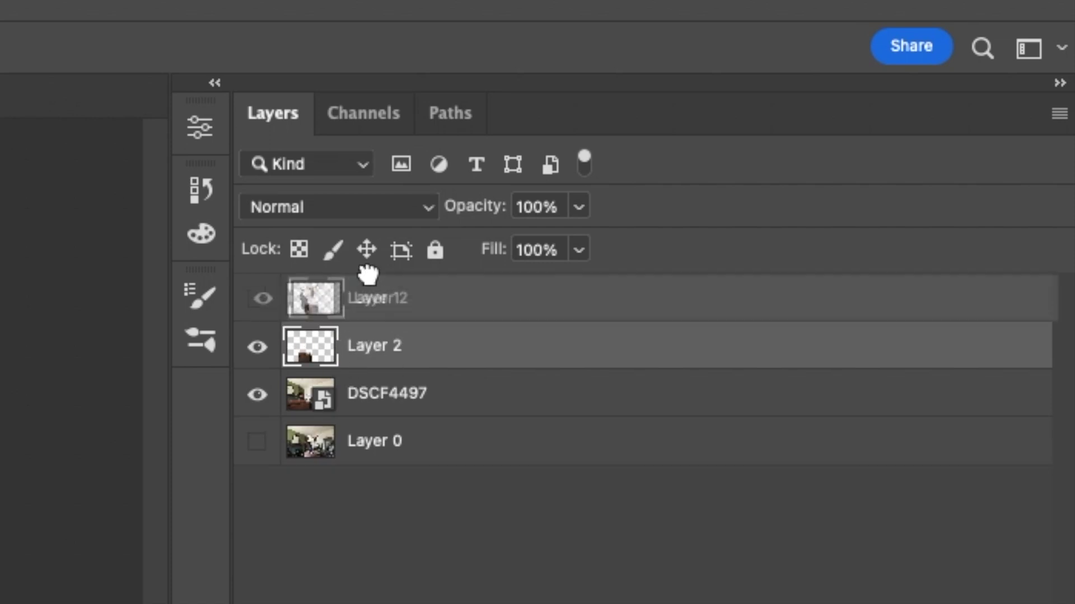
Step: Show the woman's layer again and toggle Layer 2 to compare its overlap with the couch
click(259, 347)
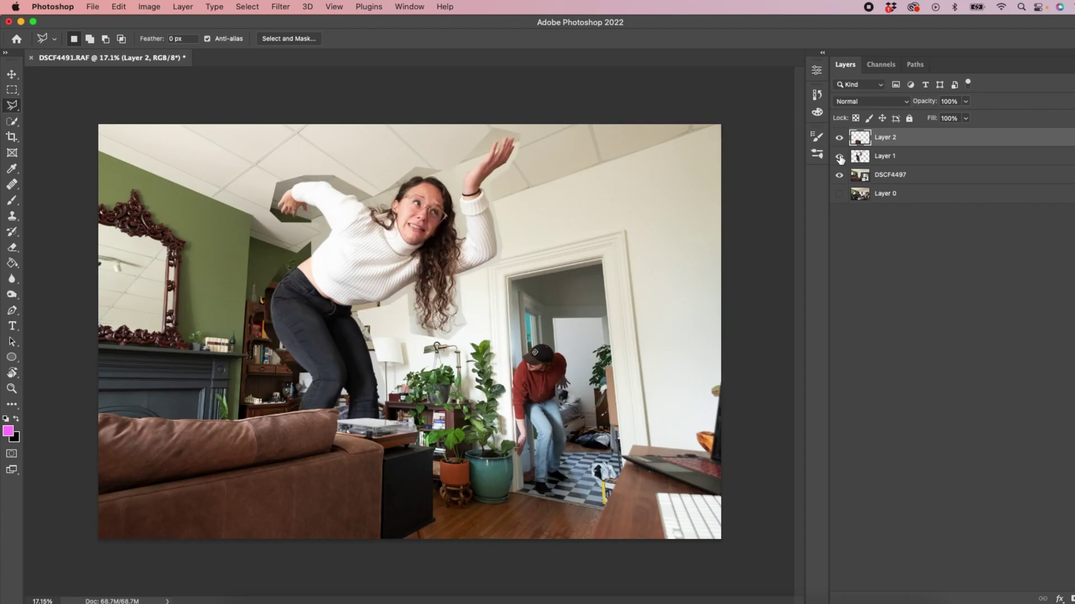
click(839, 141)
click(839, 142)
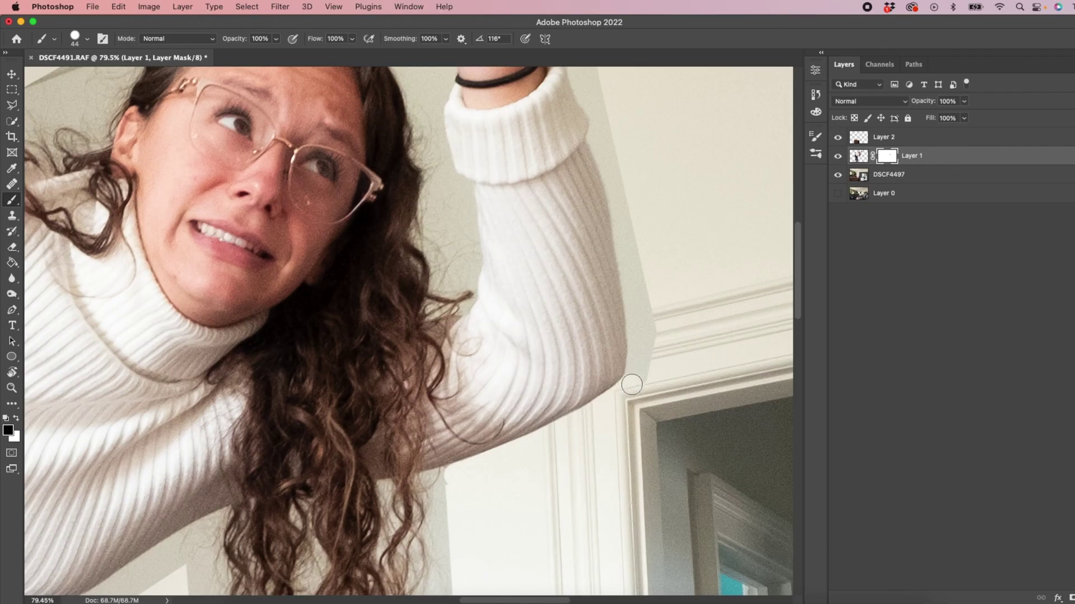
Step: Paint black on Layer 1's mask to remove leftover edges along the sleeve, fingers and sweater top
scroll(661, 296, up, 3)
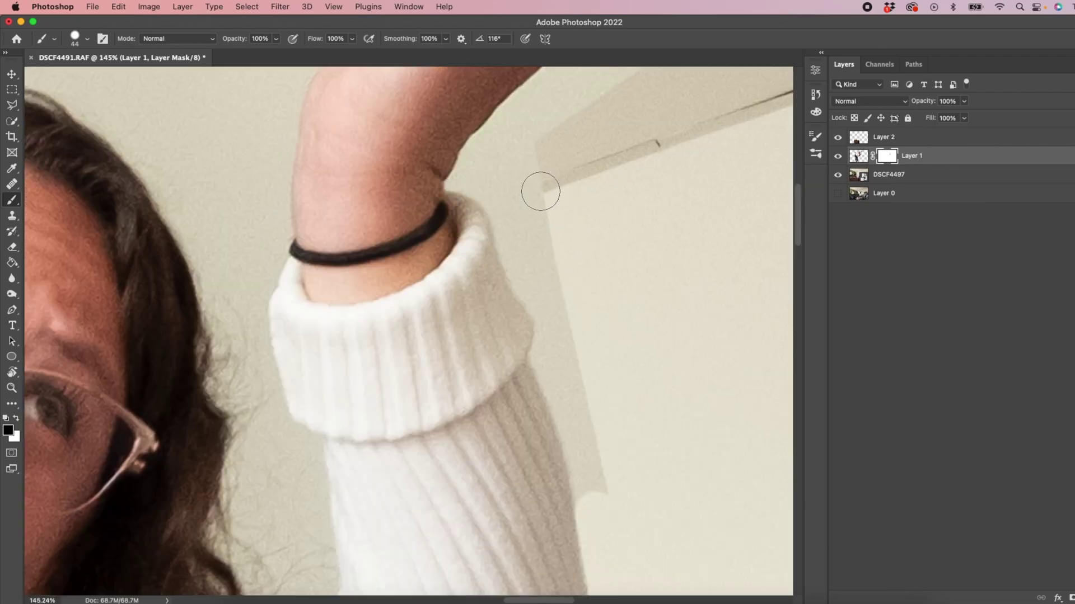
mouse_move(513, 235)
mouse_down()
mouse_move(544, 299)
mouse_move(585, 449)
mouse_up()
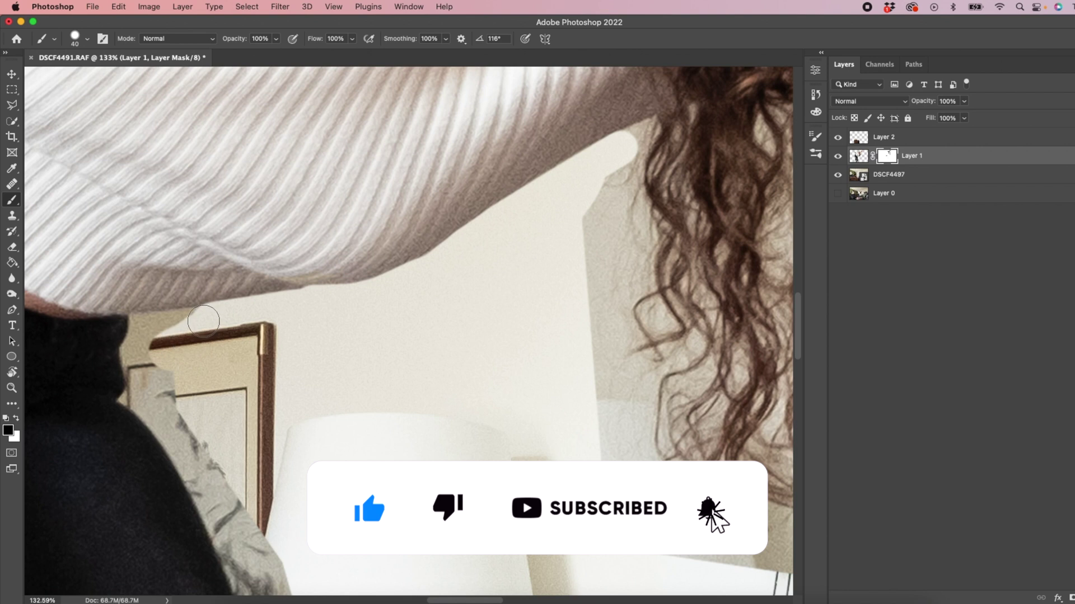
scroll(351, 451, down, 6)
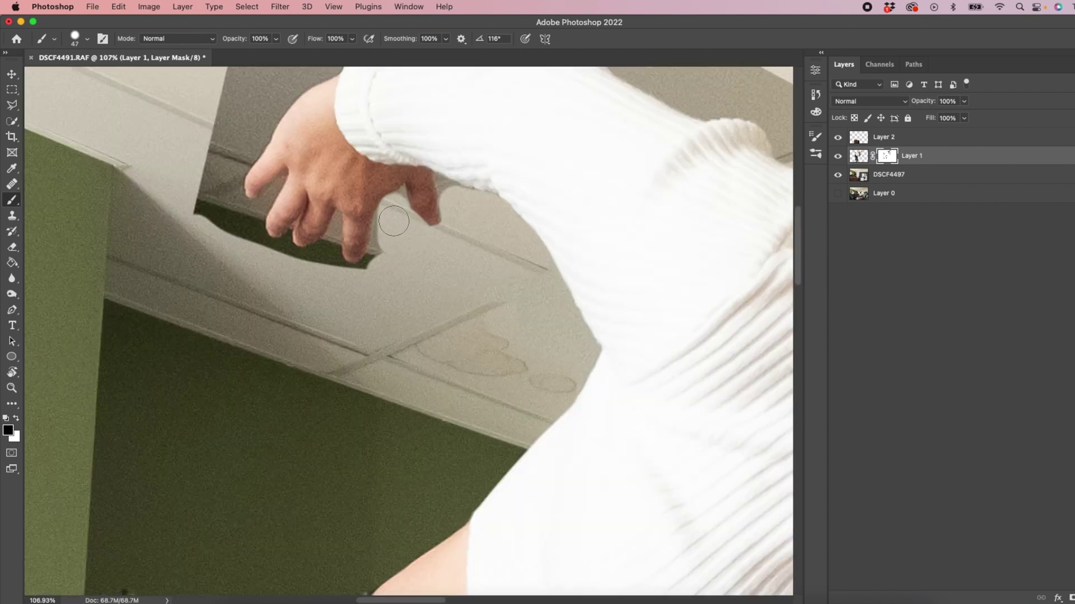
drag(389, 219, 381, 265)
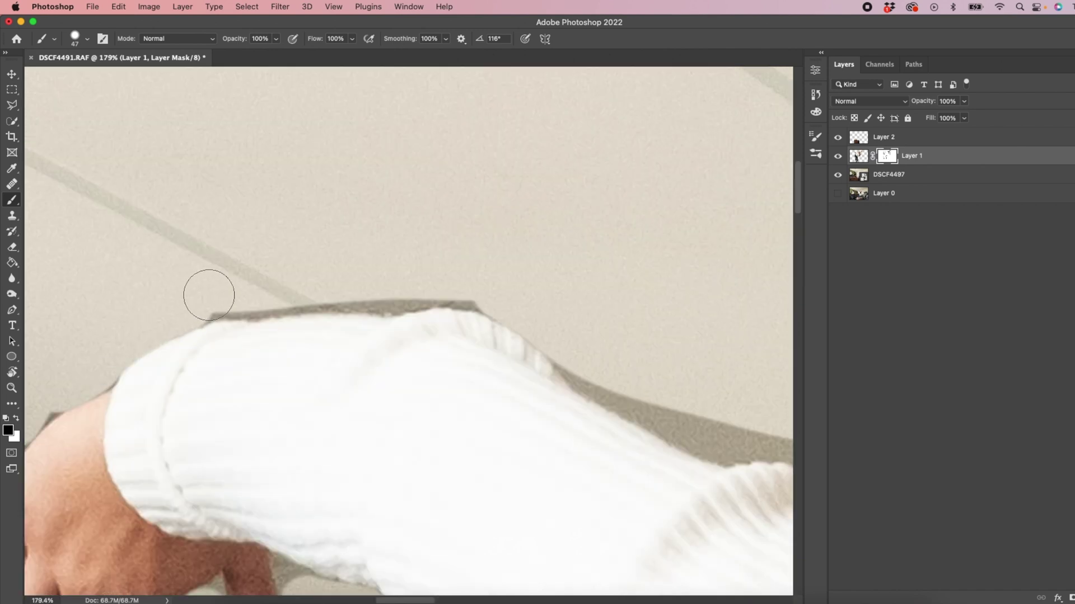
mouse_move(209, 295)
mouse_down()
mouse_move(355, 280)
mouse_move(410, 289)
mouse_move(475, 276)
mouse_up()
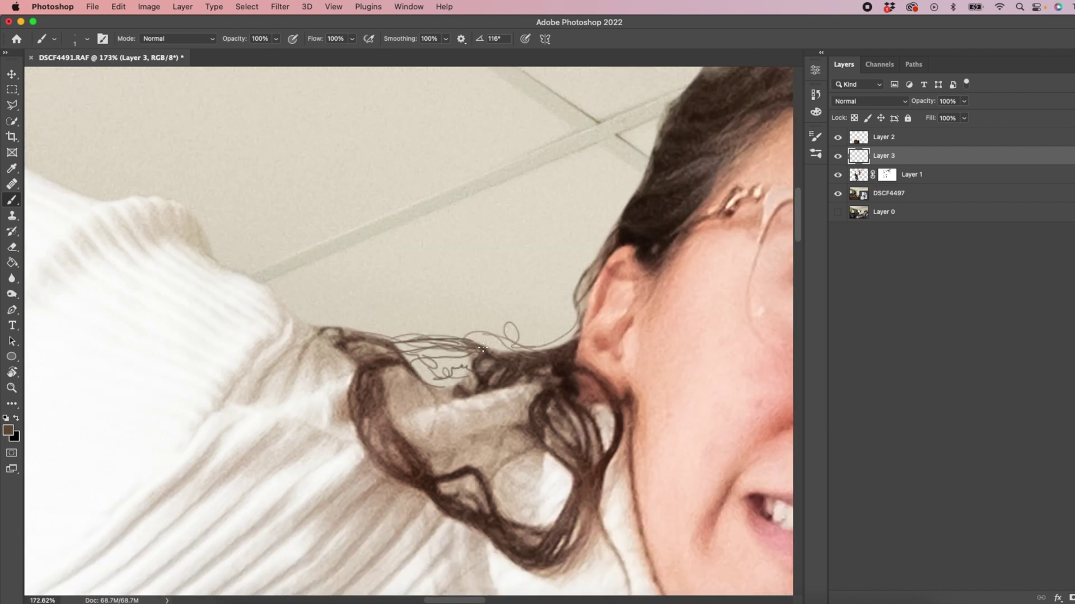
Step: Scroll the view down before painting the extra hair strands
scroll(483, 349, down, 15)
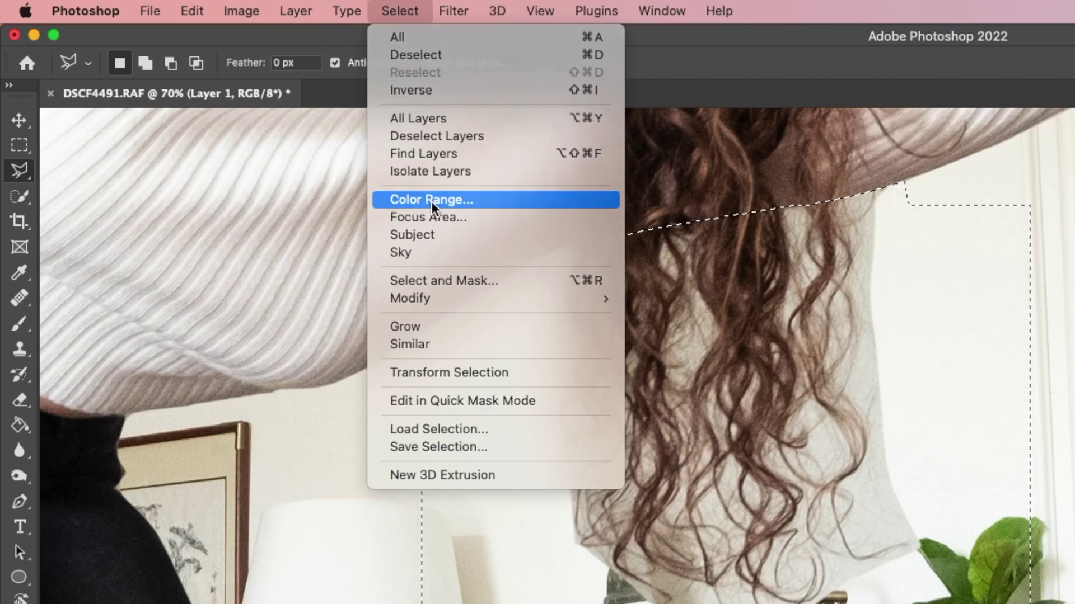
Step: Select the hair area by colour range, then drop the selection
click(432, 201)
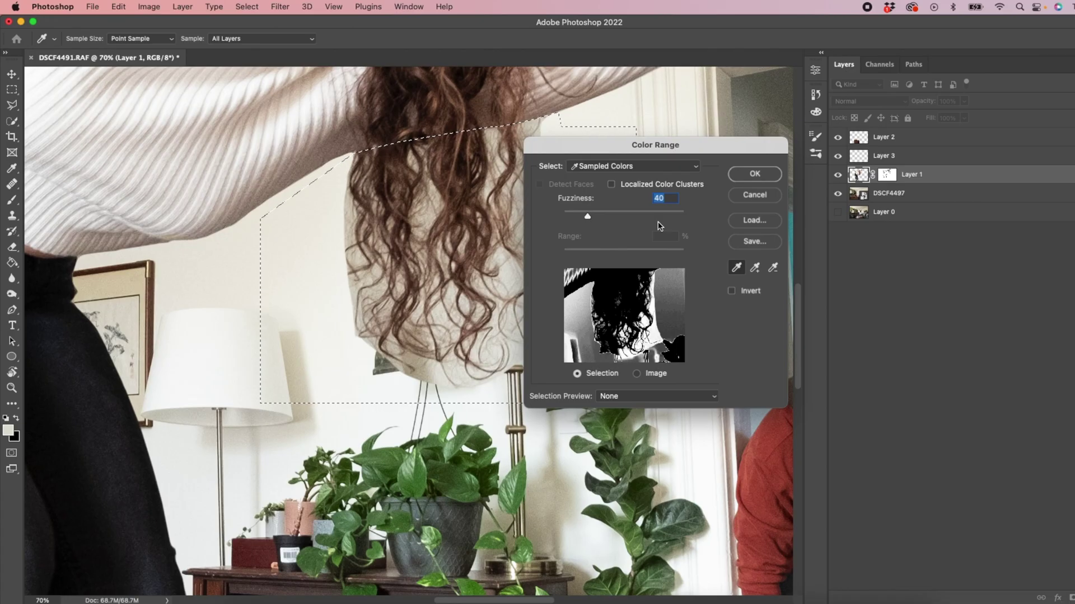
click(756, 173)
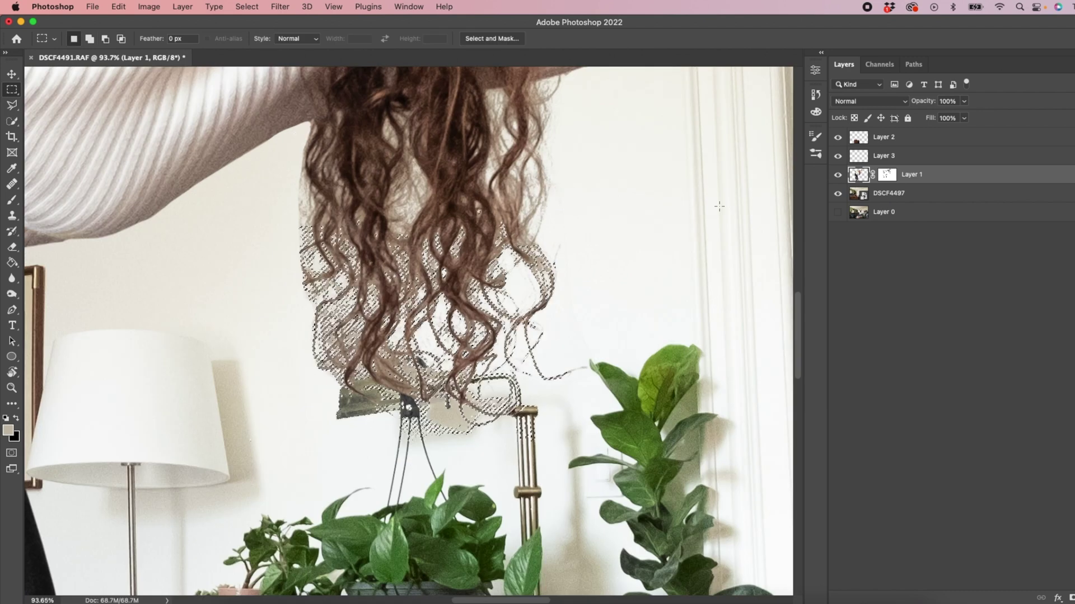
click(247, 6)
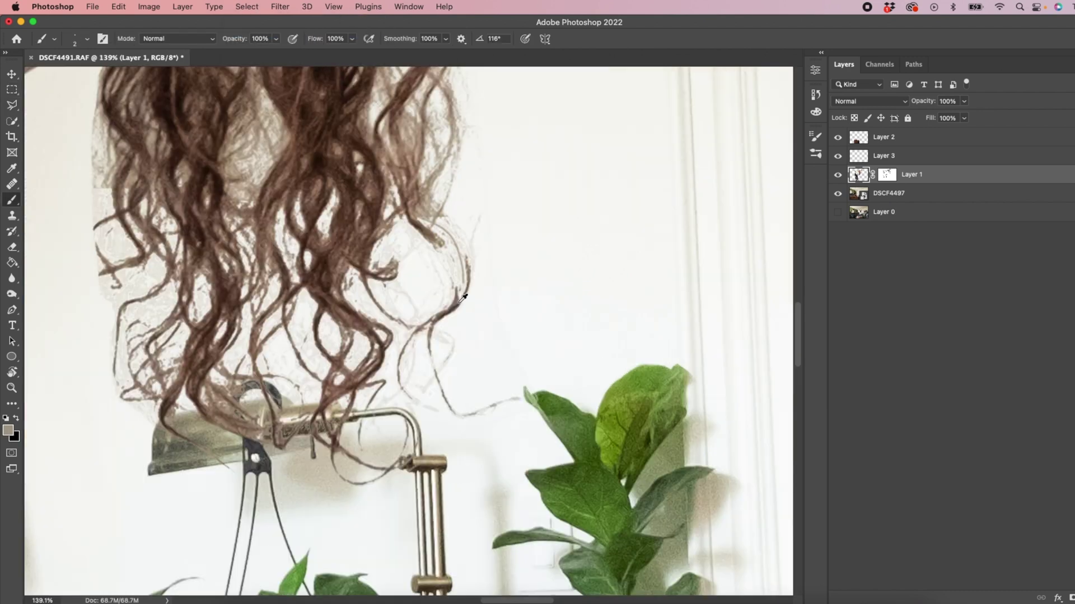
Step: Sample a hair colour and paint thin dark strands along the edge of the curls
alt+click(429, 205)
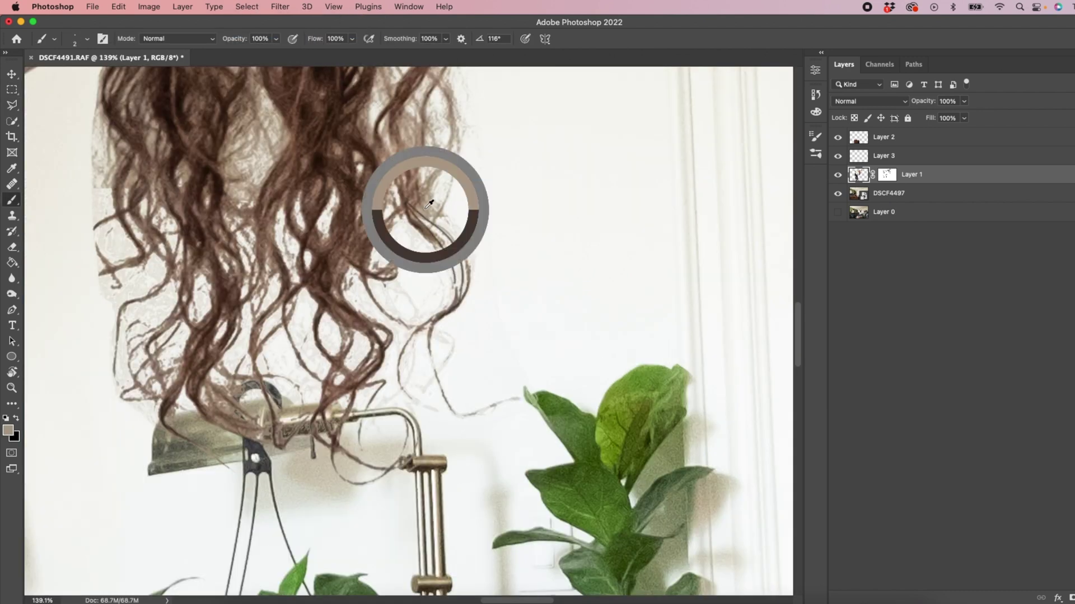
drag(442, 232, 456, 286)
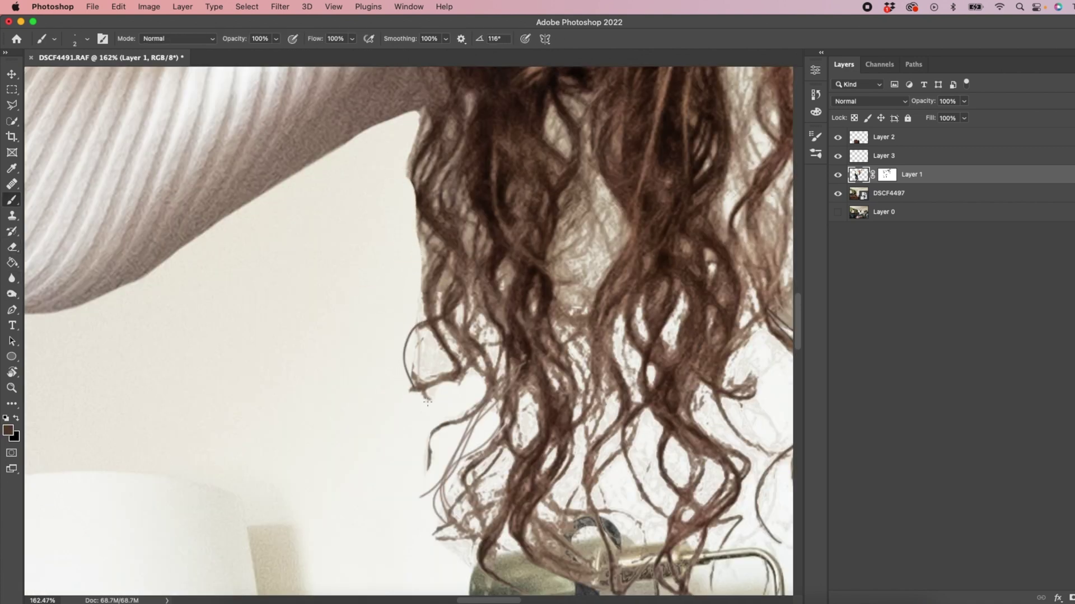
drag(414, 372, 413, 292)
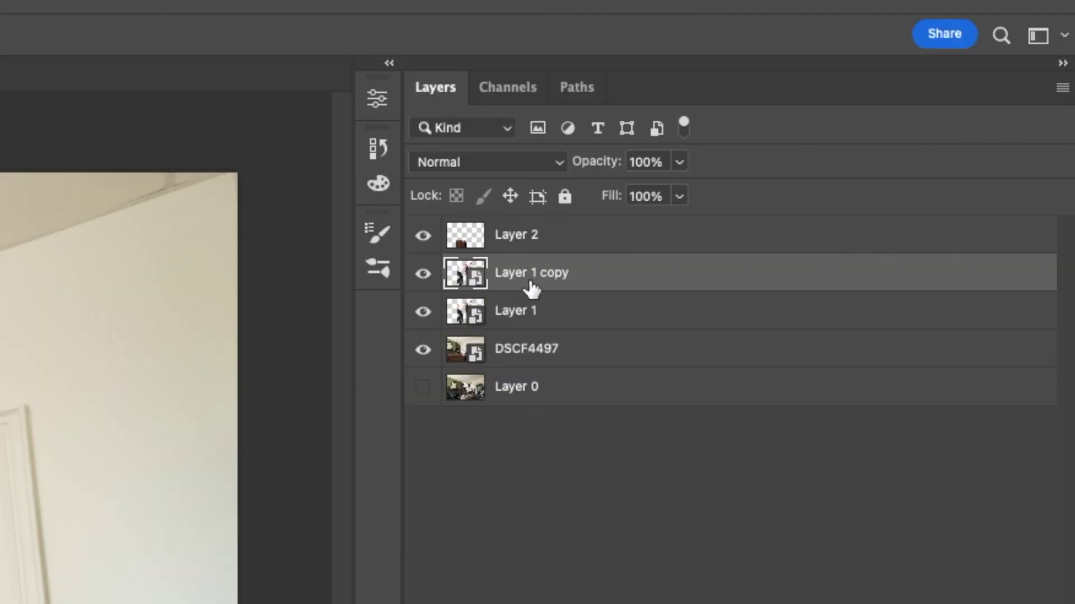
Step: Move the woman's duplicate below Layer 1 and apply a 20-pixel Gaussian Blur
drag(530, 285, 529, 343)
click(391, 12)
mouse_move(420, 295)
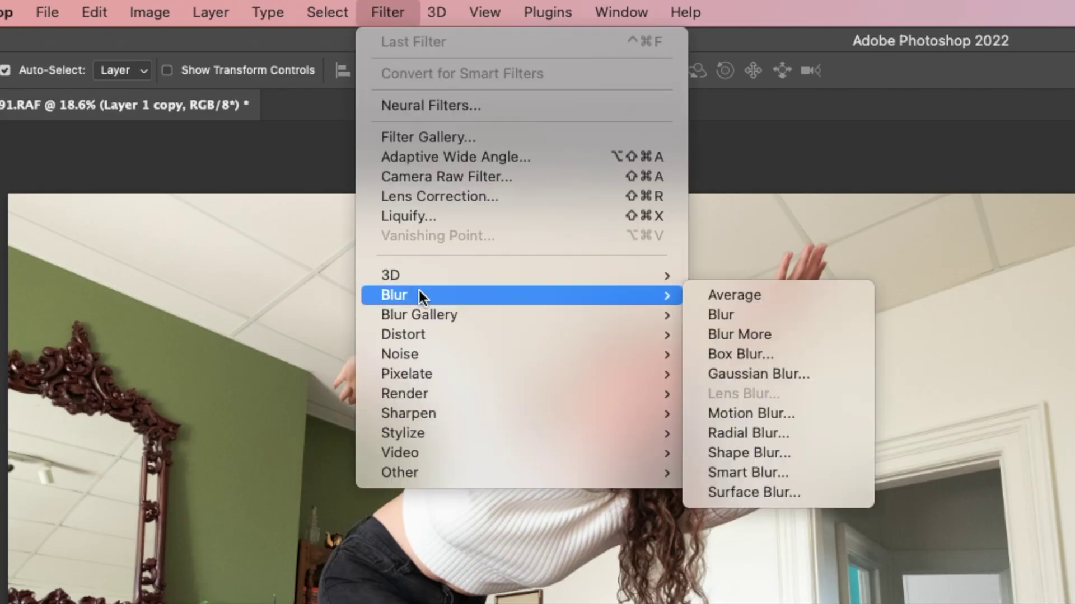
click(763, 375)
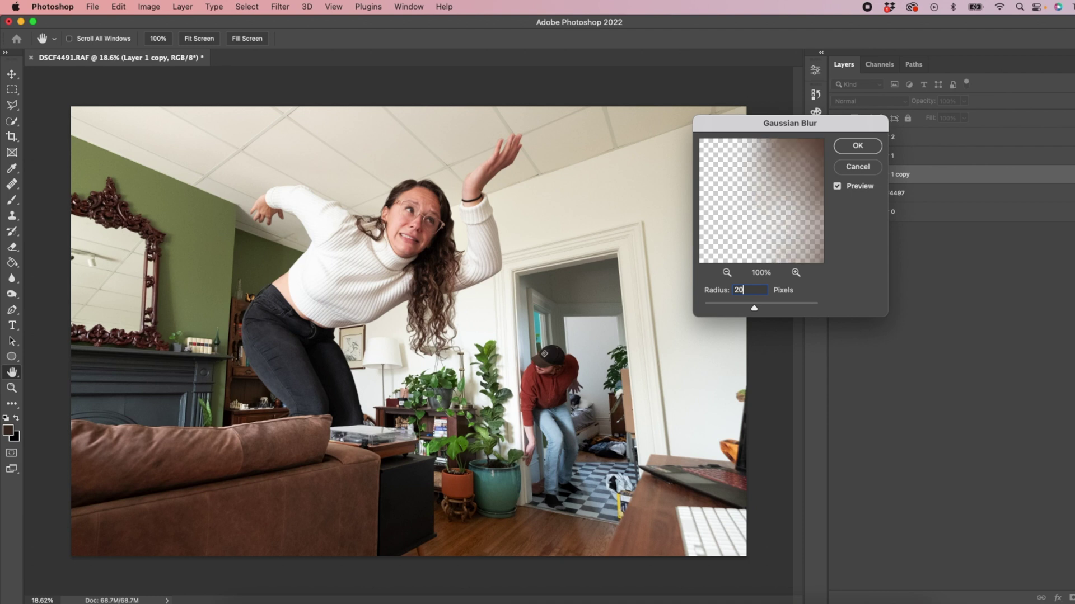
click(842, 152)
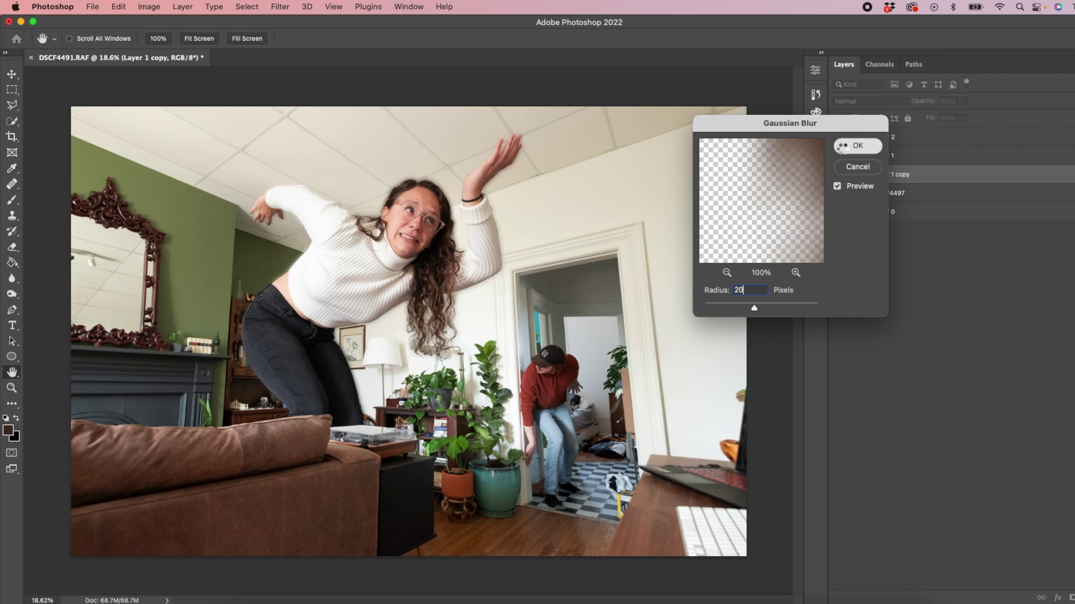
Step: Use Levels to turn the blurred copy solid black
click(149, 6)
mouse_move(162, 44)
click(305, 51)
drag(470, 270, 717, 280)
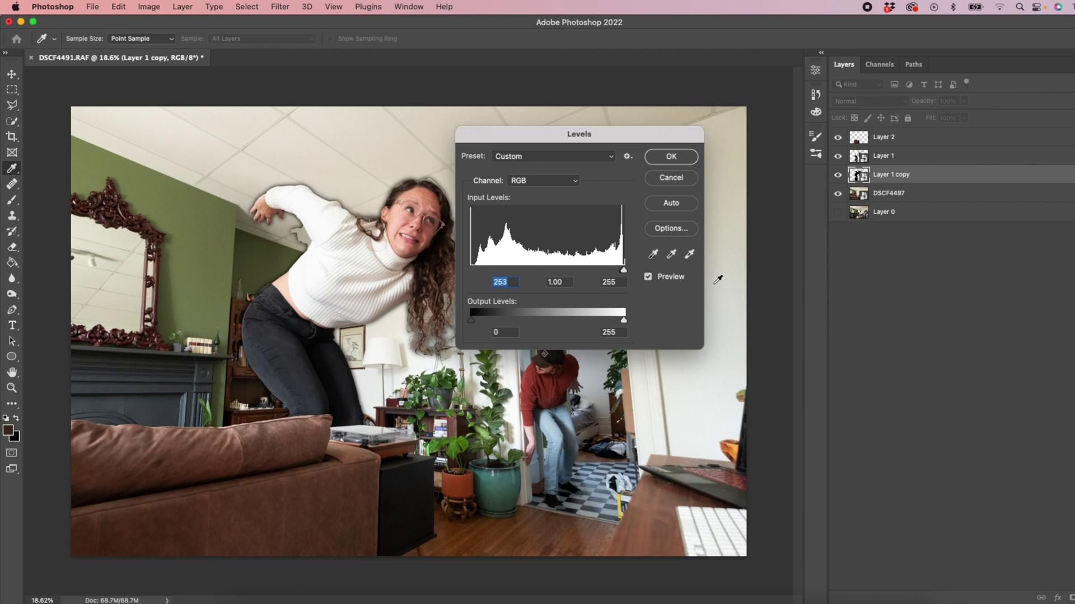
click(671, 156)
Step: Offset the black copy to the right as a shadow, set to Multiply at 57% opacity
key(v)
drag(398, 259, 412, 266)
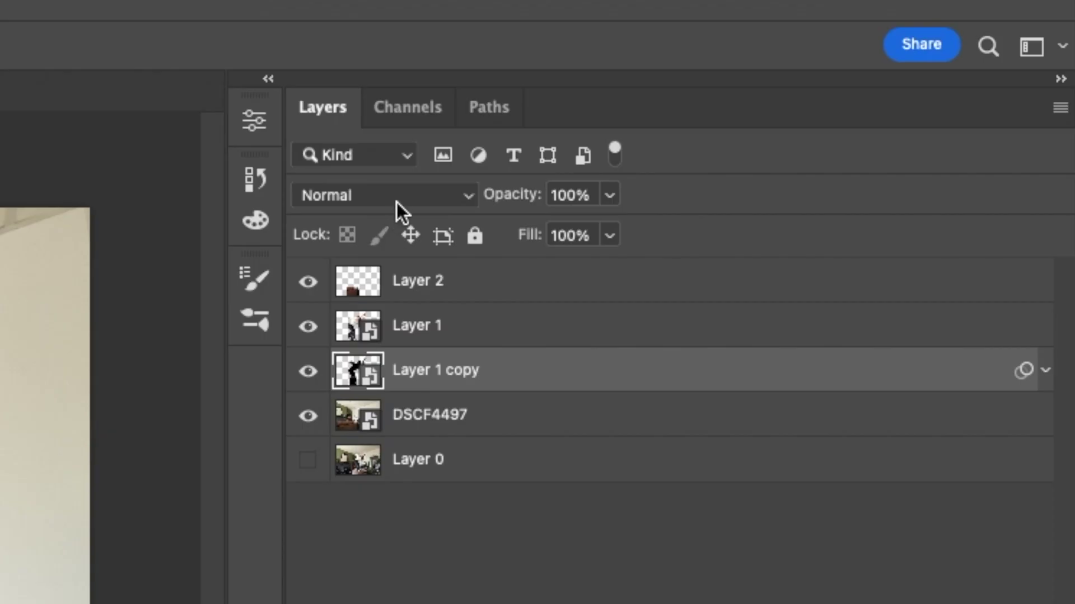
click(874, 103)
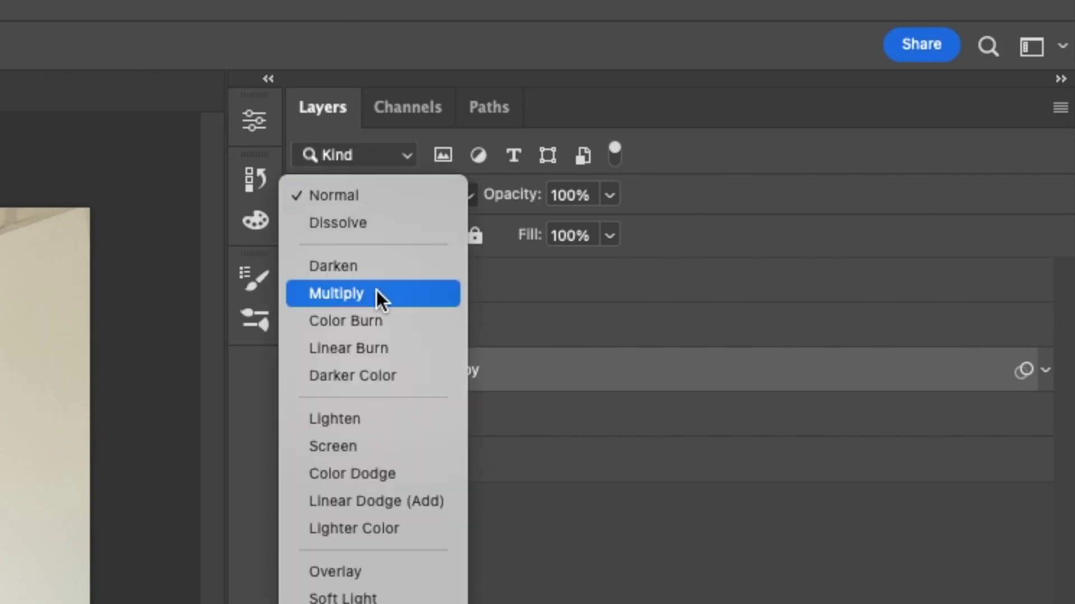
click(866, 142)
click(609, 197)
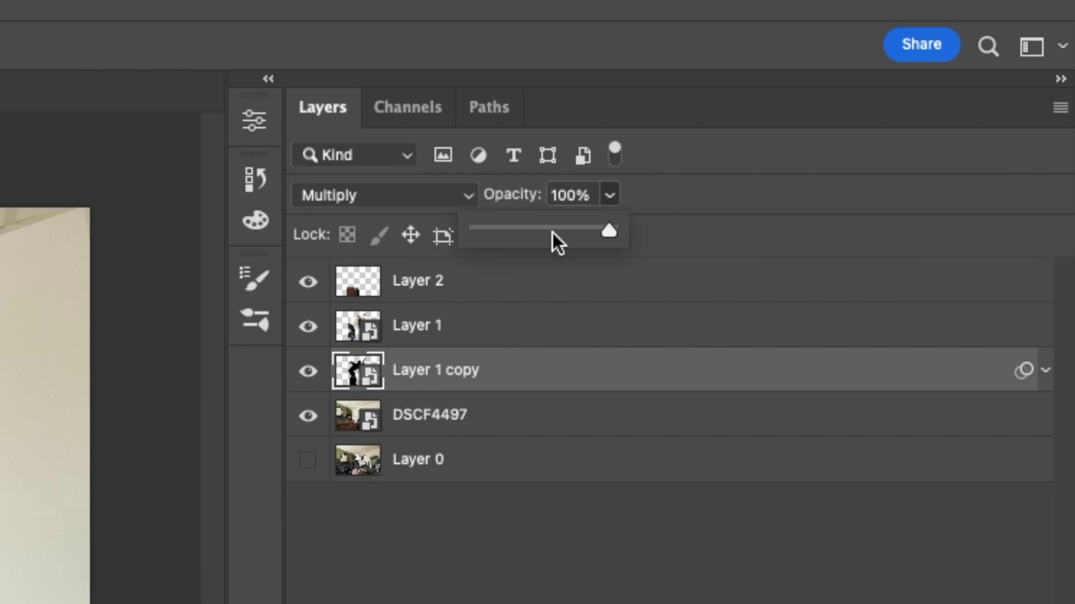
click(552, 233)
Step: Open the Color Balance adjustment for the shadow layer
click(149, 6)
mouse_move(162, 41)
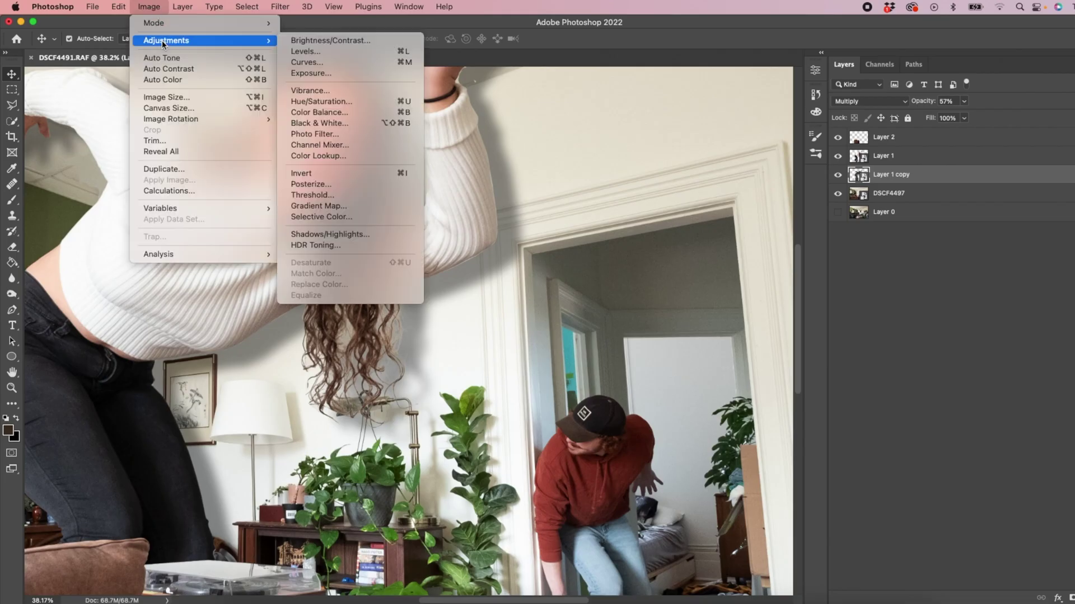
click(307, 113)
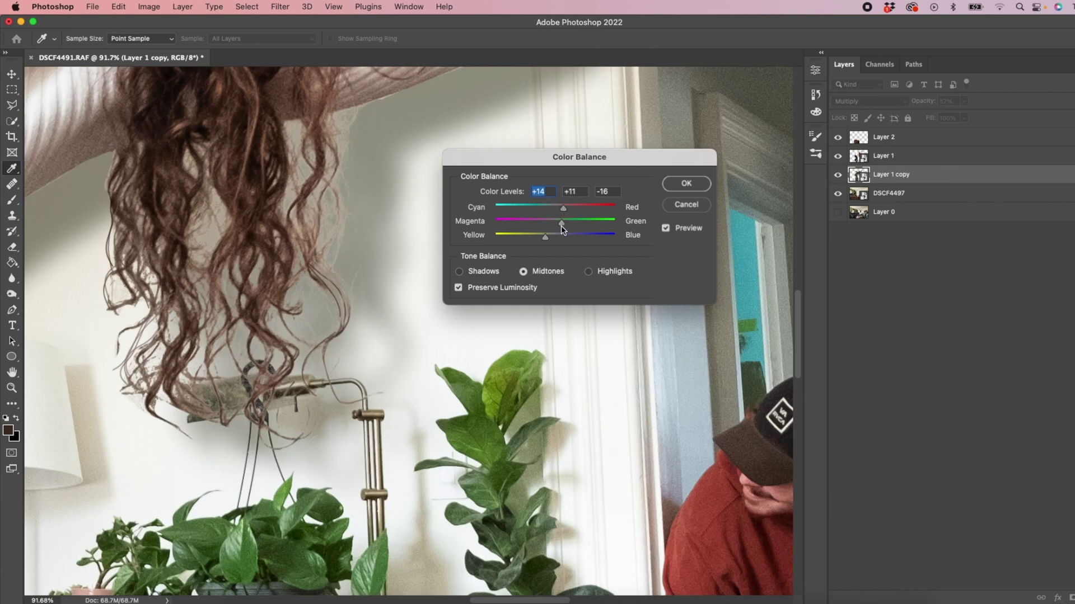
Step: Apply a midtone colour balance of +14, +20, −22 to the shadow
drag(564, 223, 567, 222)
scroll(355, 279, down, 5)
drag(579, 156, 766, 159)
click(853, 231)
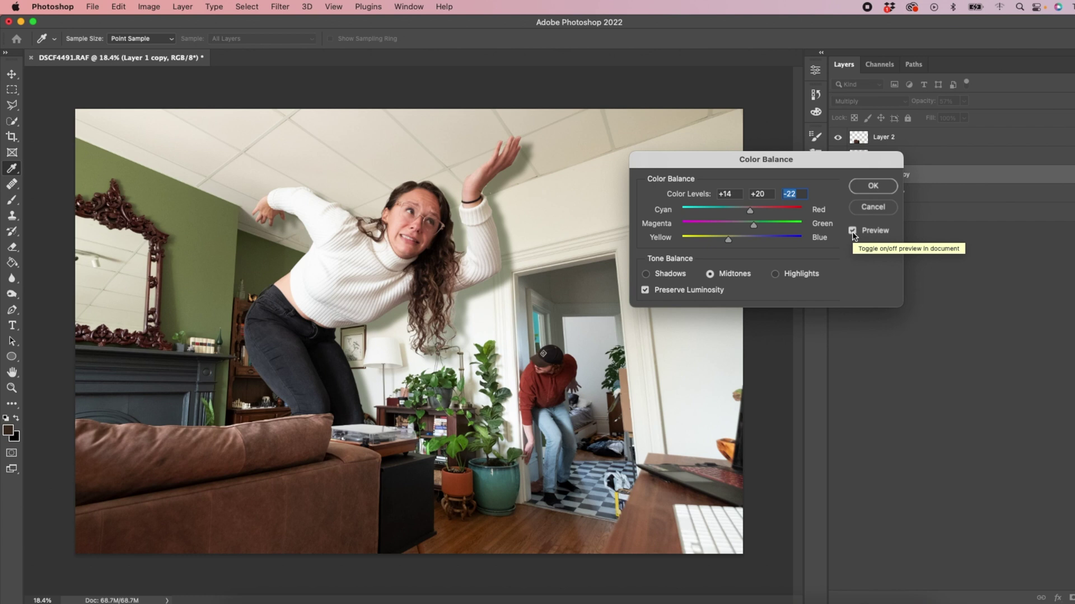
click(874, 186)
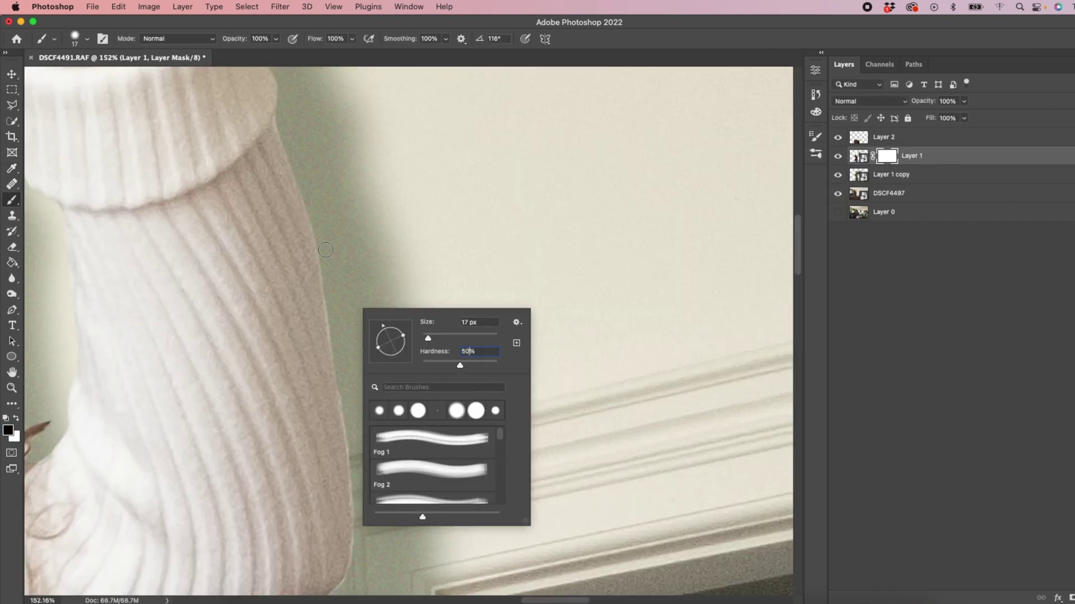
Step: Choose a soft brush for painting Layer 1's mask
click(342, 349)
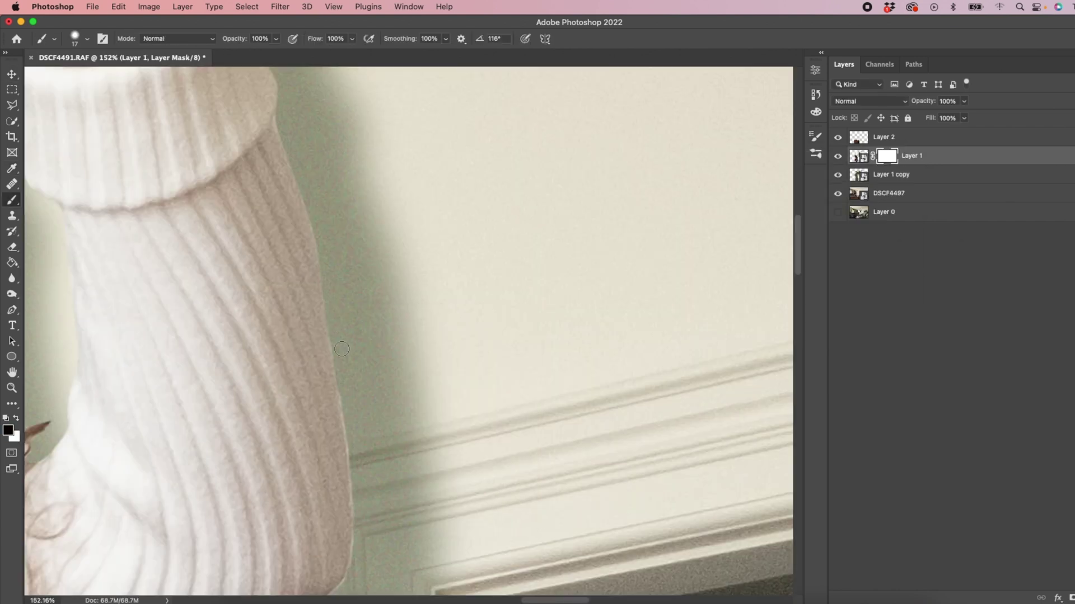
scroll(355, 455, down, 5)
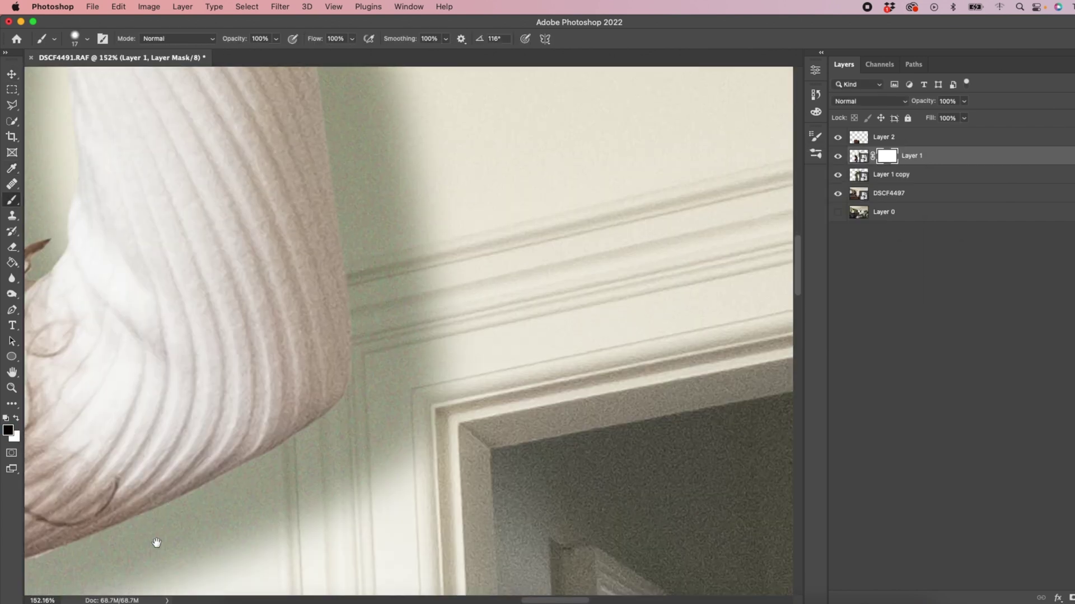
scroll(452, 449, left, 6)
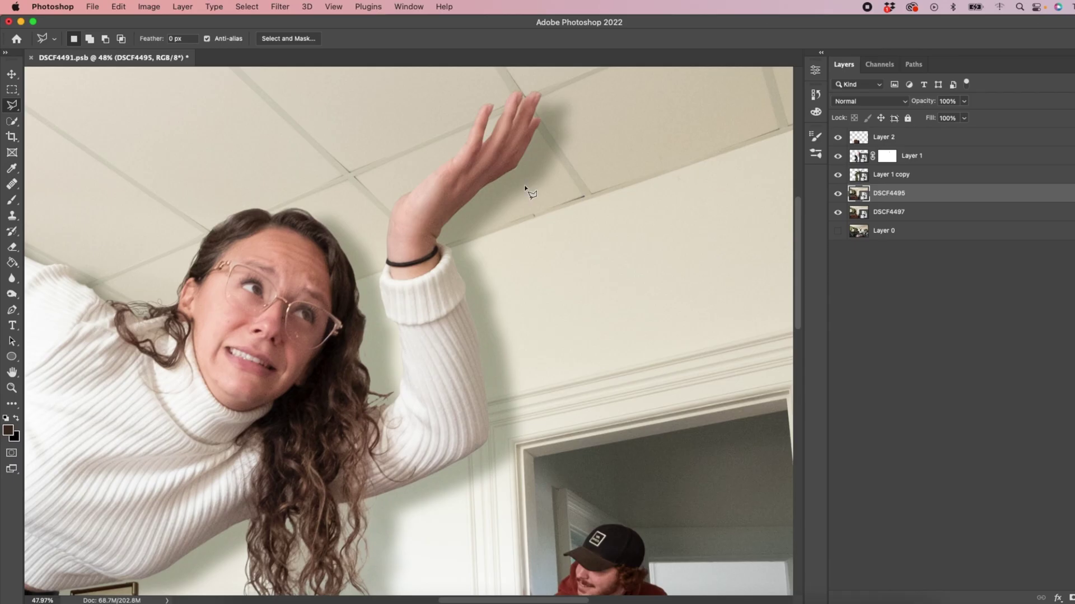
Step: Outline the ceiling tile under the raised hand with a polygonal selection
scroll(371, 181, up, 5)
scroll(340, 175, right, 5)
scroll(340, 176, up, 3)
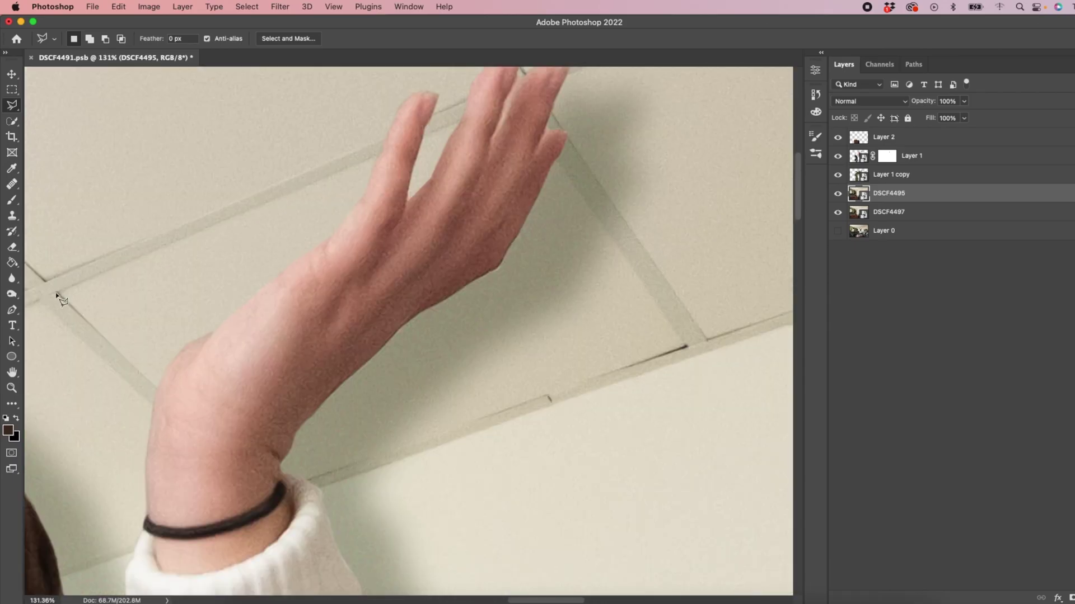
click(56, 294)
click(270, 494)
click(686, 348)
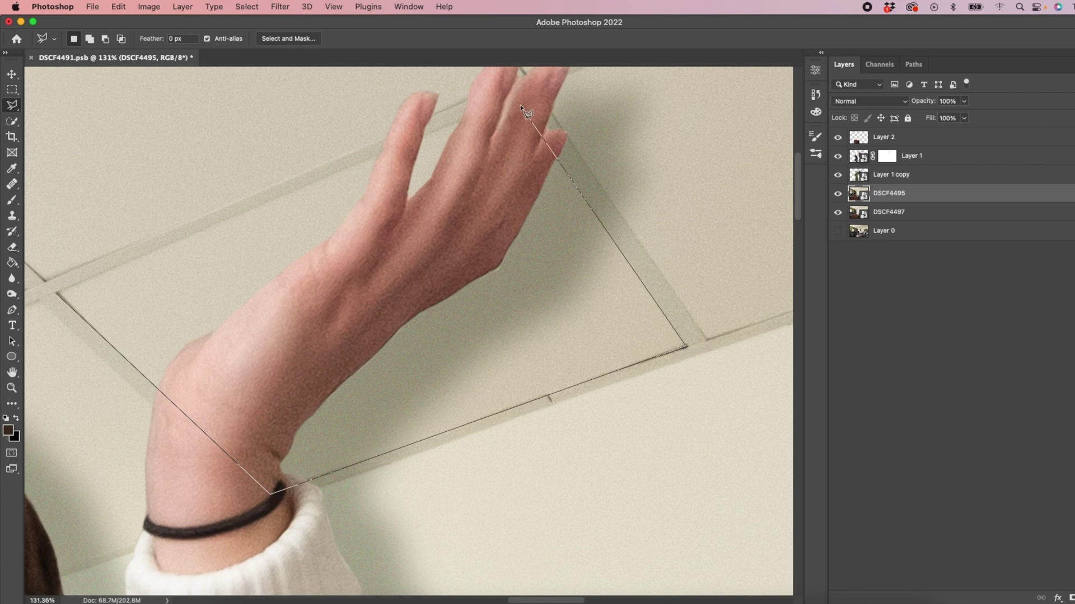
click(57, 293)
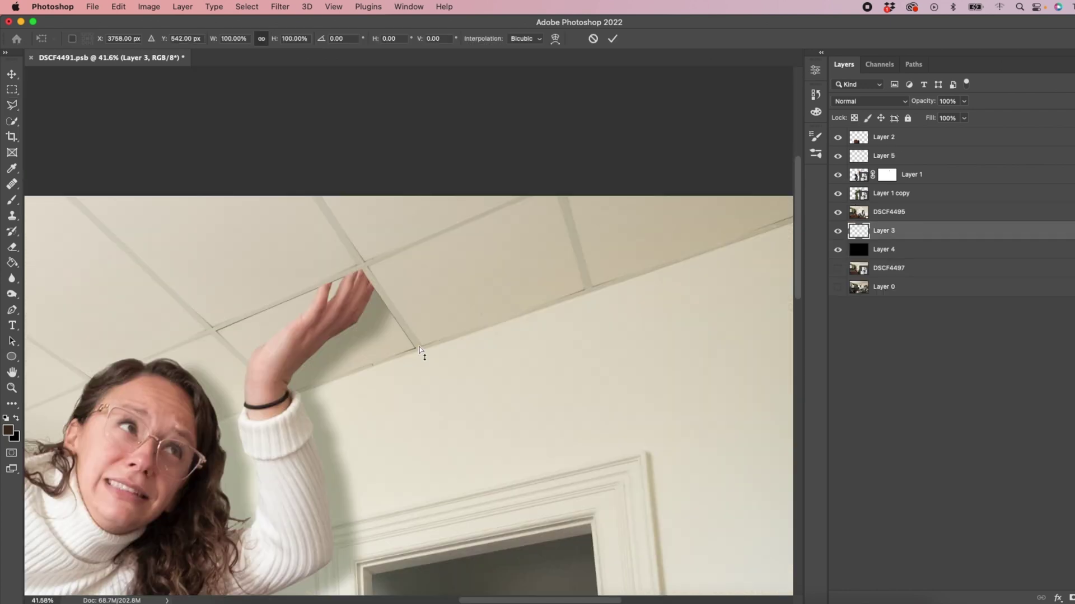
Step: Tilt the tile by -8.90° at 114% scale, then copy another outlined area to a new layer
drag(422, 324, 420, 308)
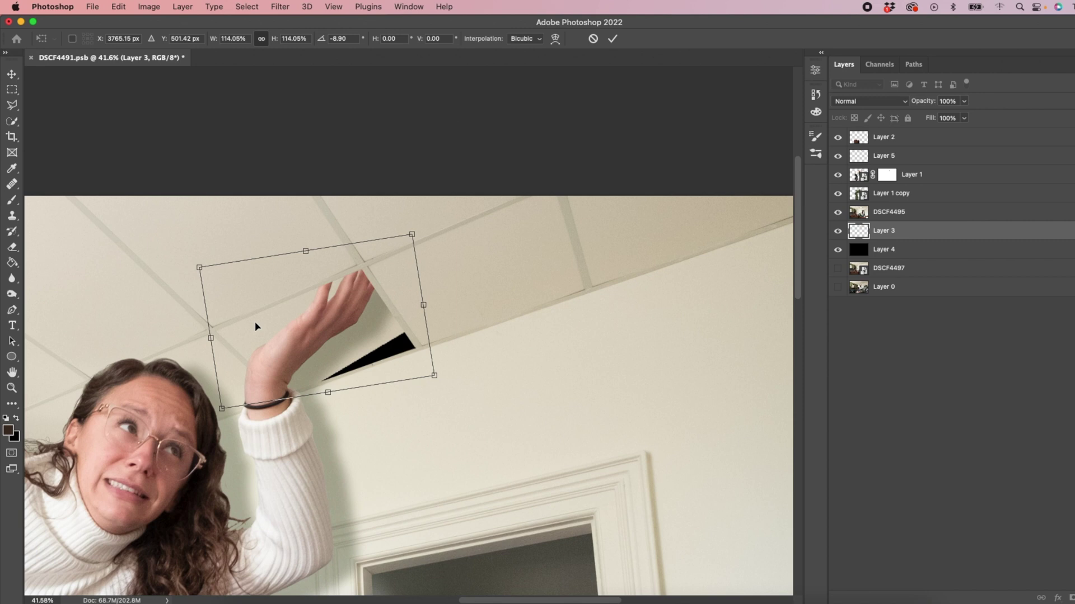
drag(254, 321, 240, 324)
key(Return)
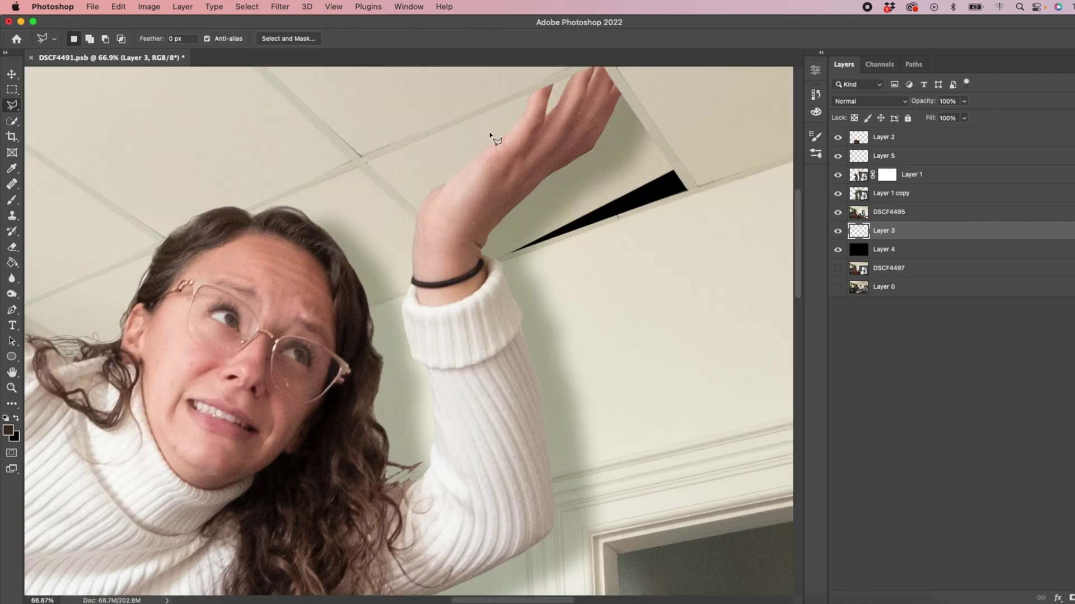
click(367, 162)
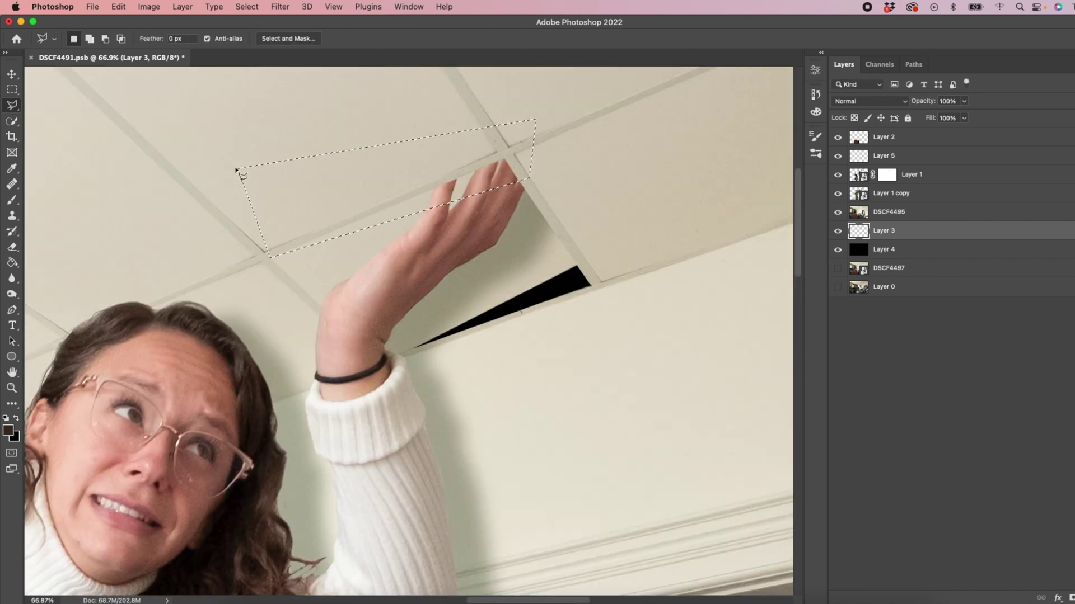
key(ctrl+j)
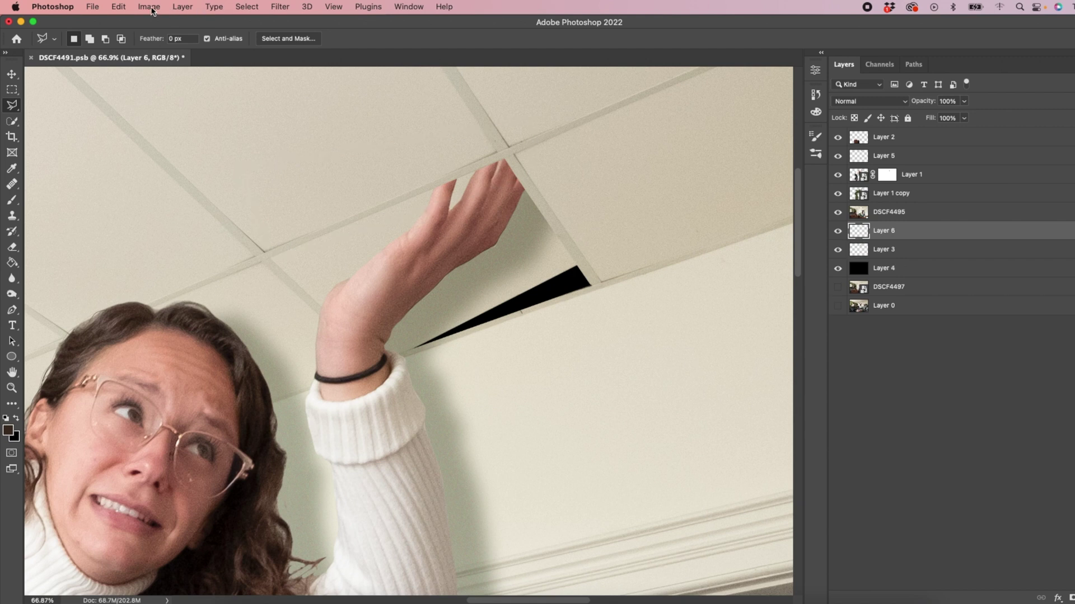
Step: Open the Brightness/Contrast adjustment from the Image menu
click(149, 7)
mouse_move(263, 40)
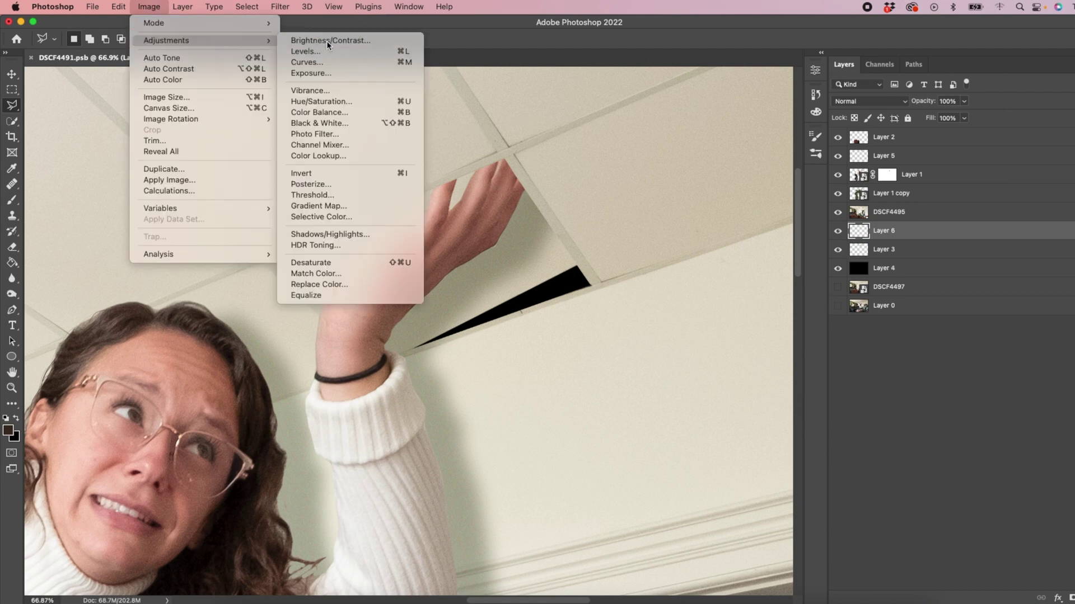
click(328, 44)
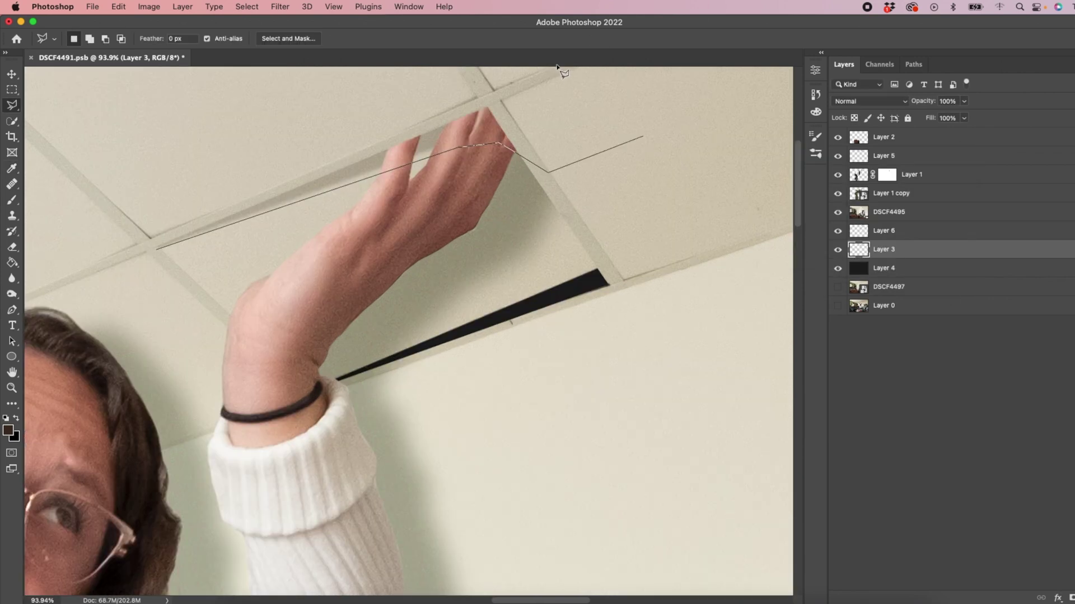
Step: Outline the ceiling tile area around the hand and copy it to a new layer
click(95, 141)
scroll(96, 141, up, 3)
double_click(557, 74)
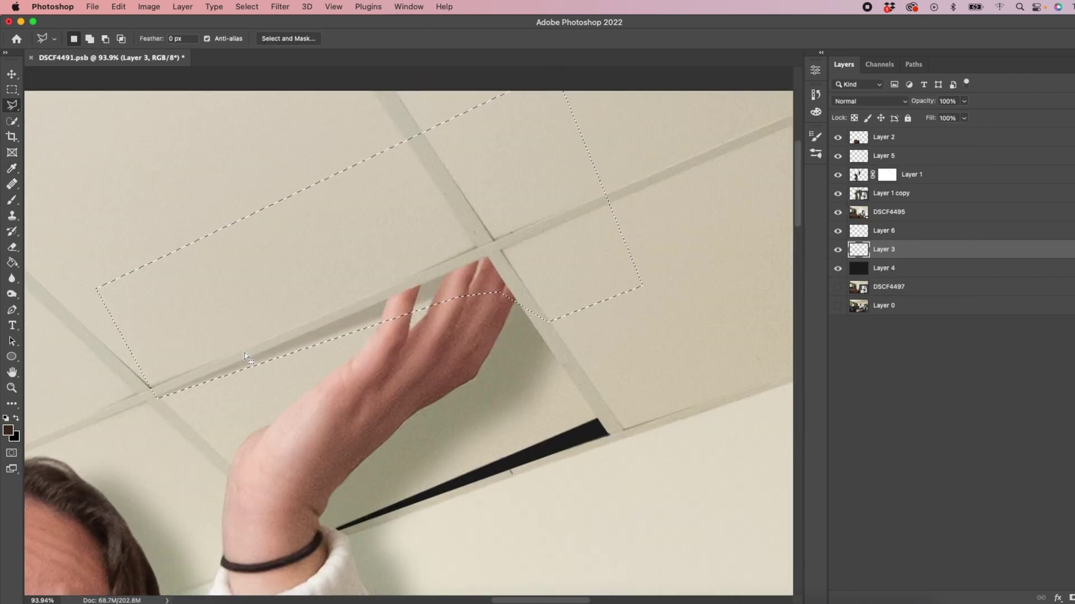
scroll(244, 352, down, 2)
key(super+j)
Step: Darken the copied area by -83 brightness, blur it 20 px, and set Multiply at 68% opacity
key(super+alt+shift+b)
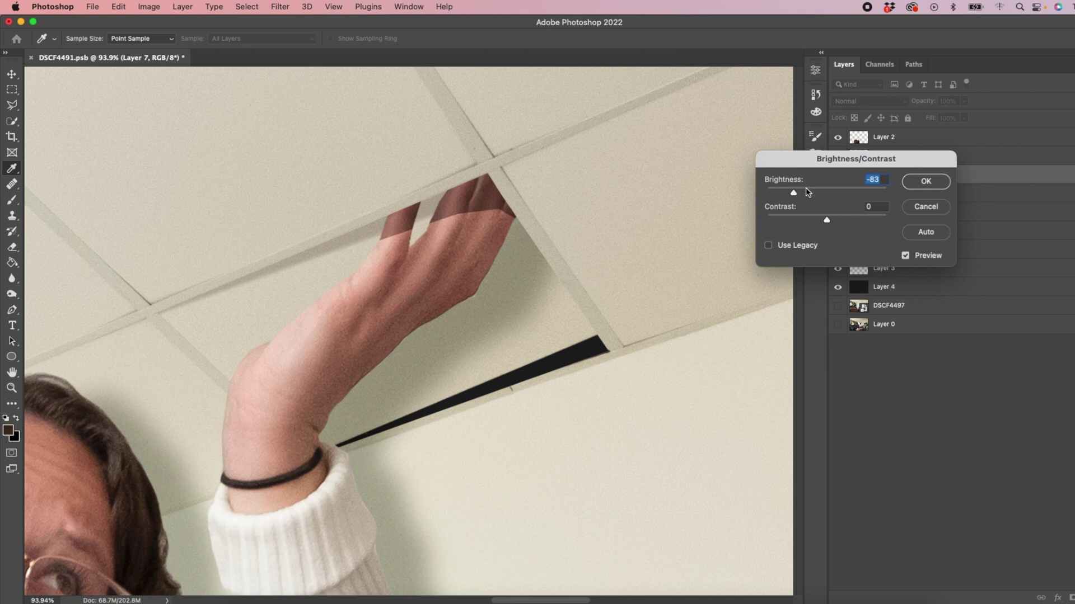
key(Escape)
key(super+alt+f)
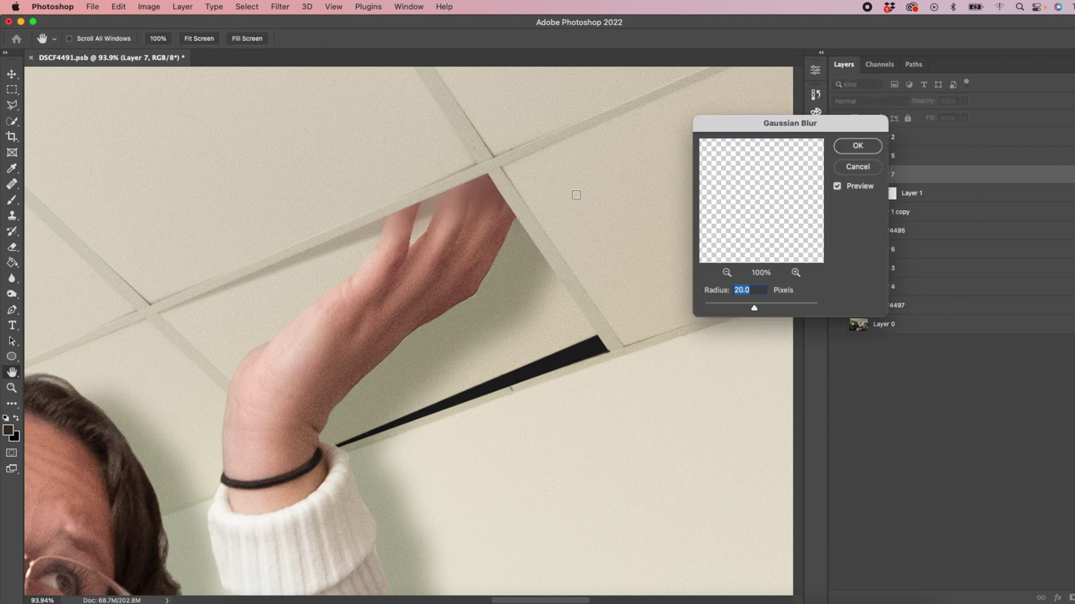
click(851, 148)
click(869, 101)
click(855, 140)
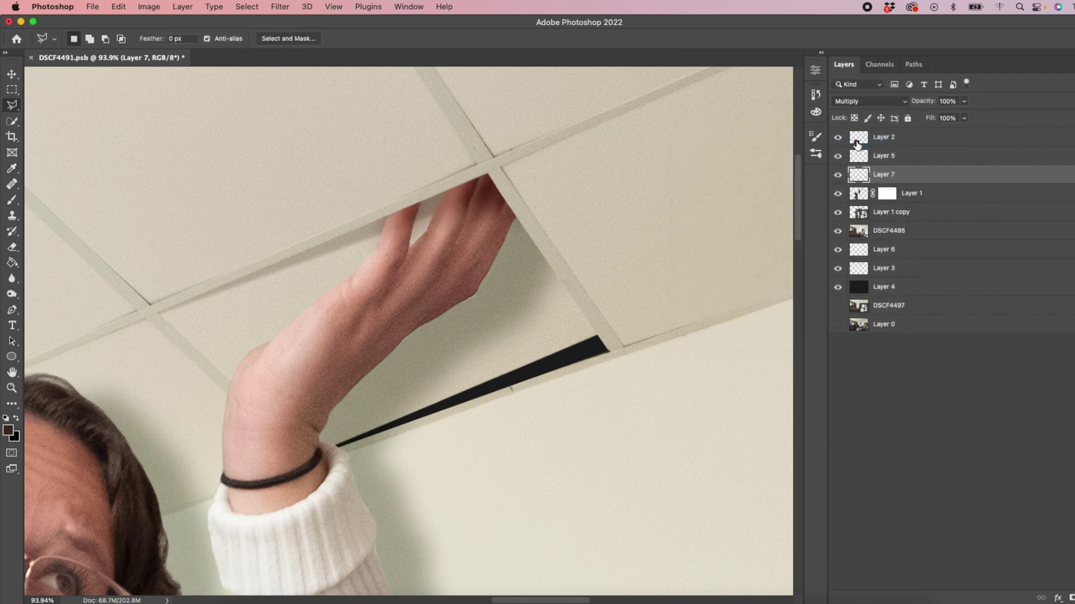
drag(964, 101, 929, 120)
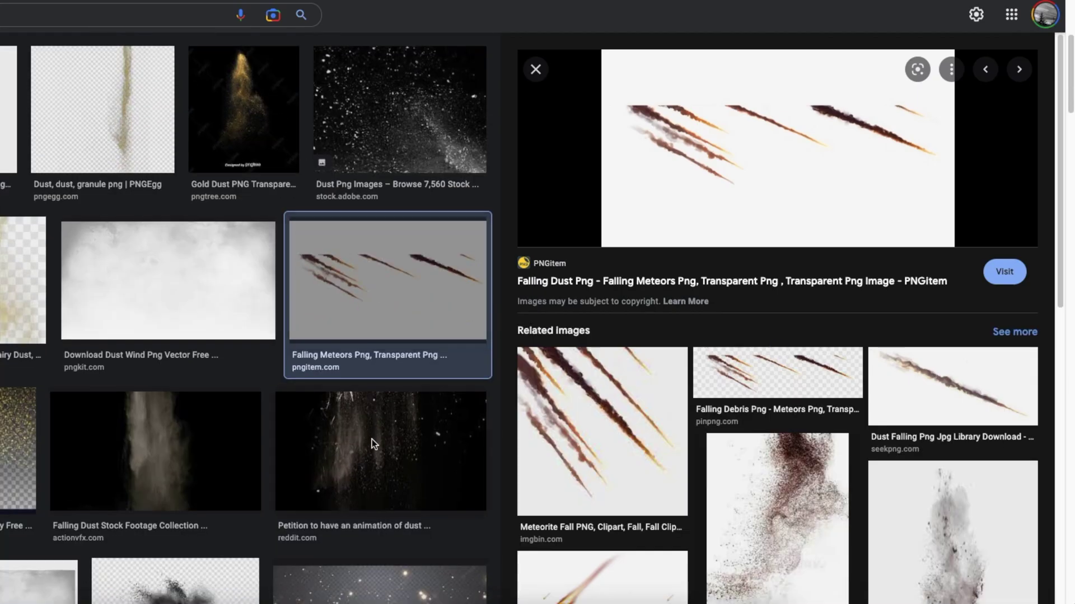
Step: Bring the falling-dust-on-black photo into the composite, shrink it and move it up
click(372, 439)
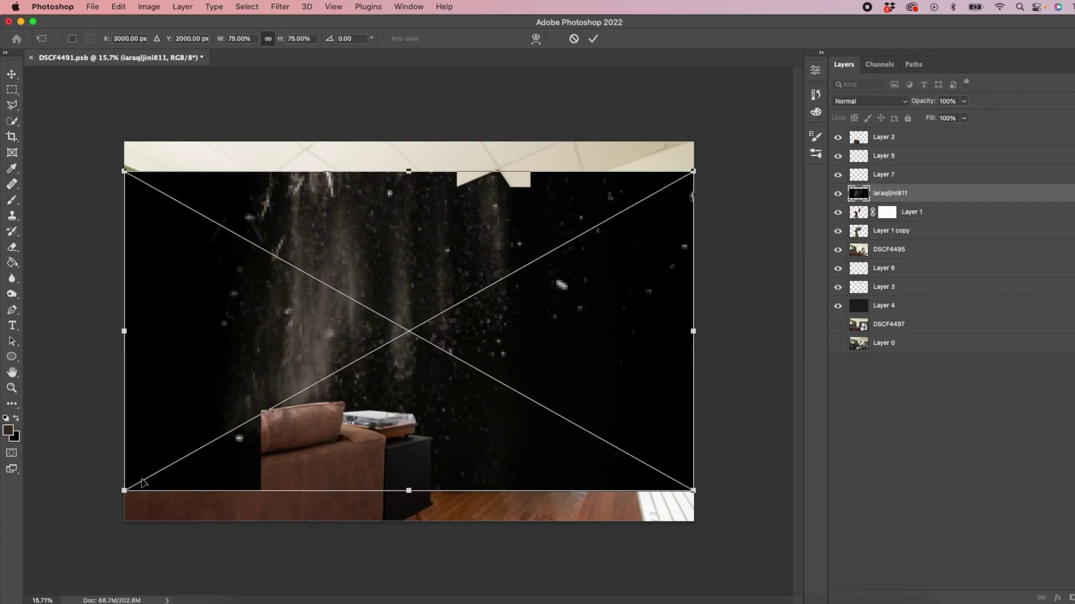
drag(125, 492, 414, 328)
drag(694, 172, 560, 230)
Step: Place the dust layer below the woman's layers in Screen mode, and move Layer 6 copy below Layer 3
click(593, 38)
drag(890, 194, 902, 244)
scroll(465, 234, up, 3)
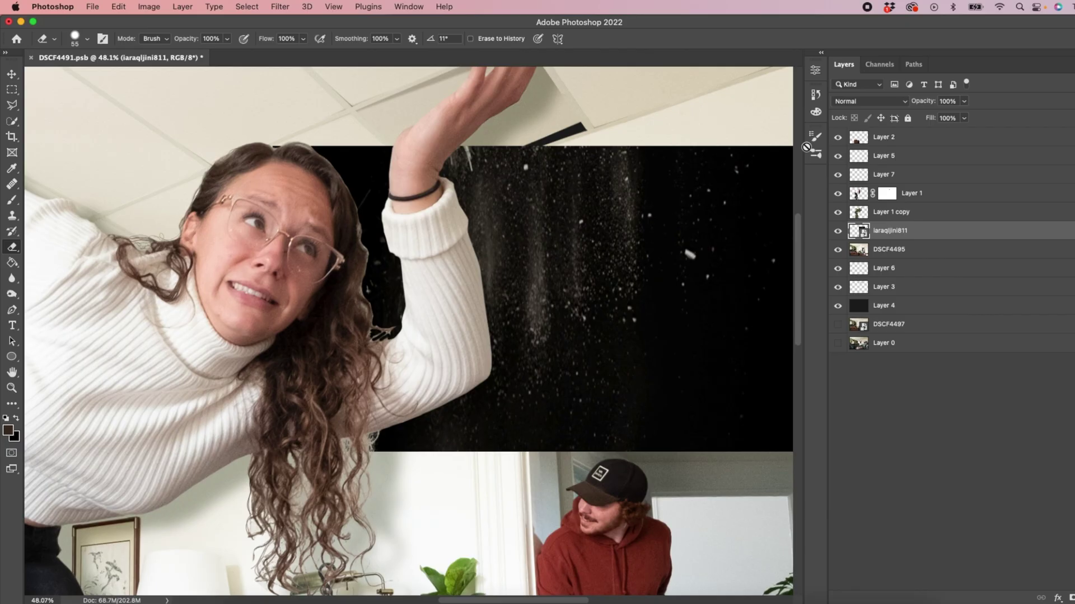
click(869, 101)
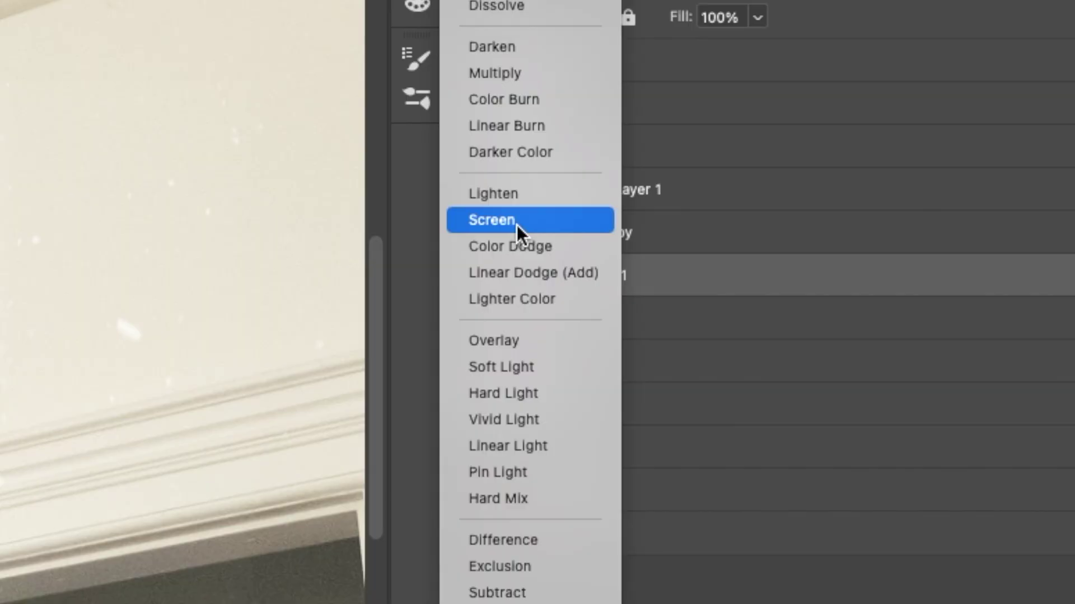
click(516, 225)
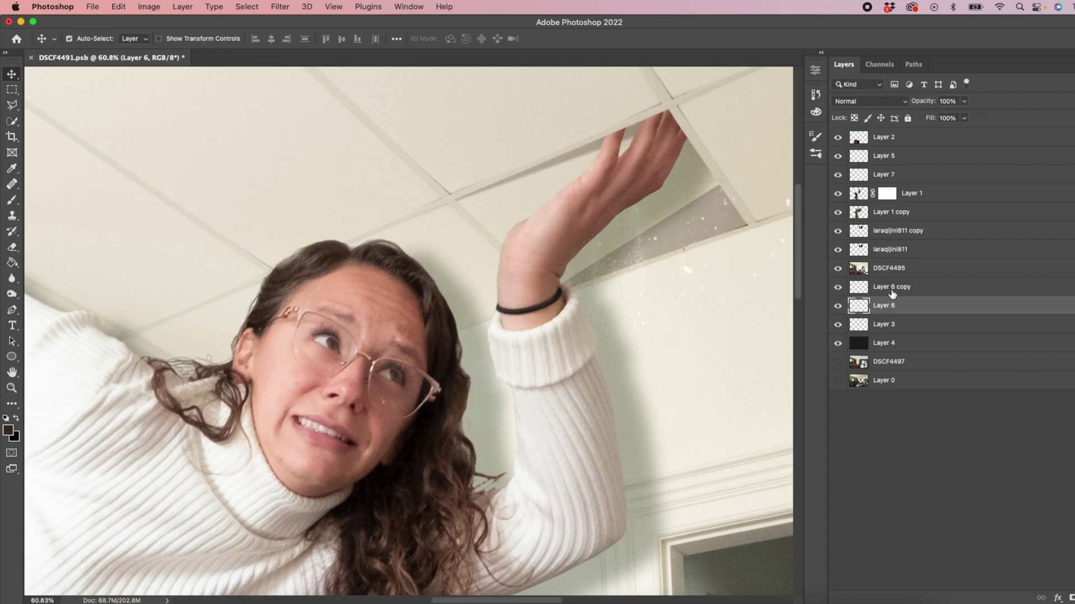
drag(893, 303, 883, 338)
key(super+0)
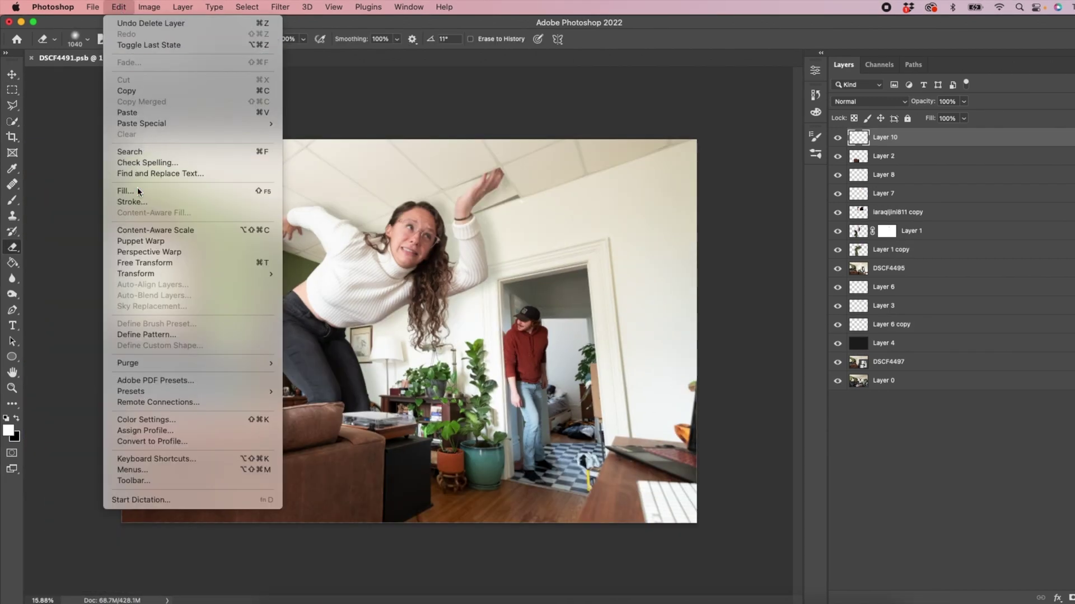
Step: Fill the new layer with black and brush two large soft white glows on its left side
click(136, 187)
click(465, 157)
key(b)
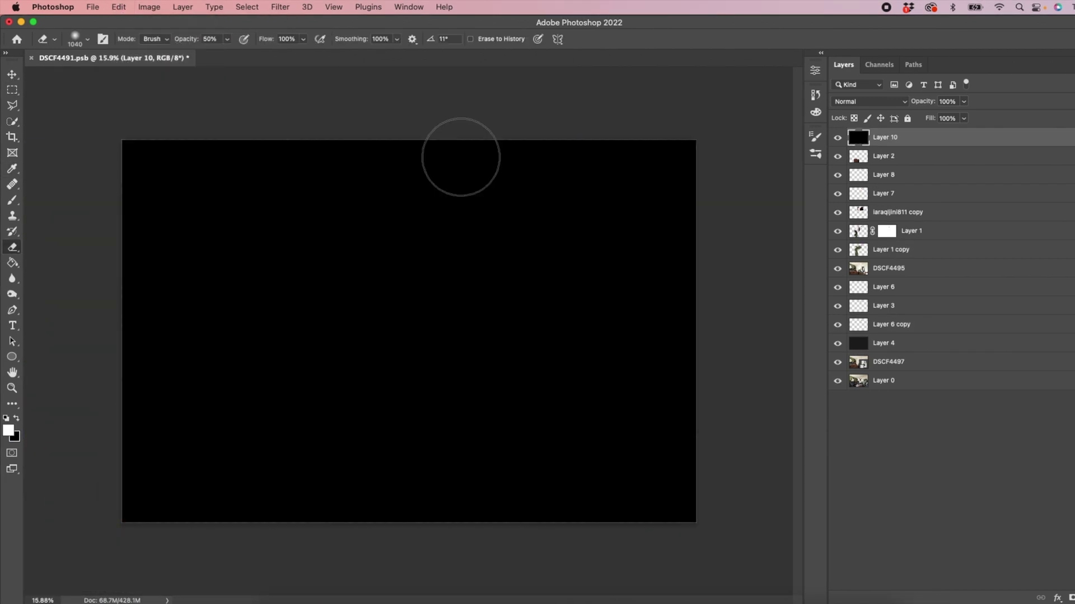
click(218, 361)
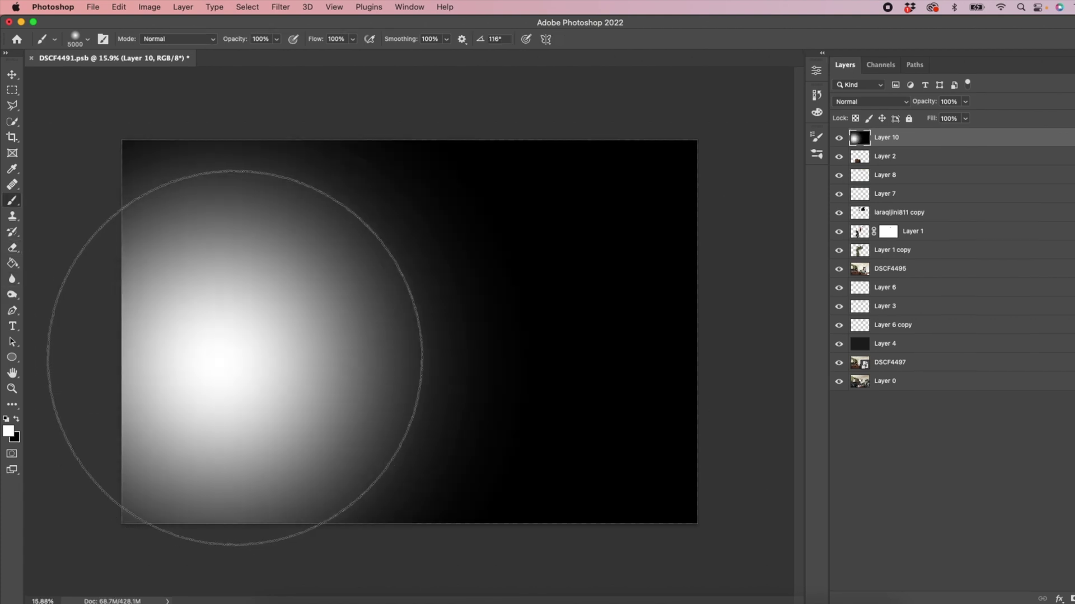
click(264, 360)
click(867, 102)
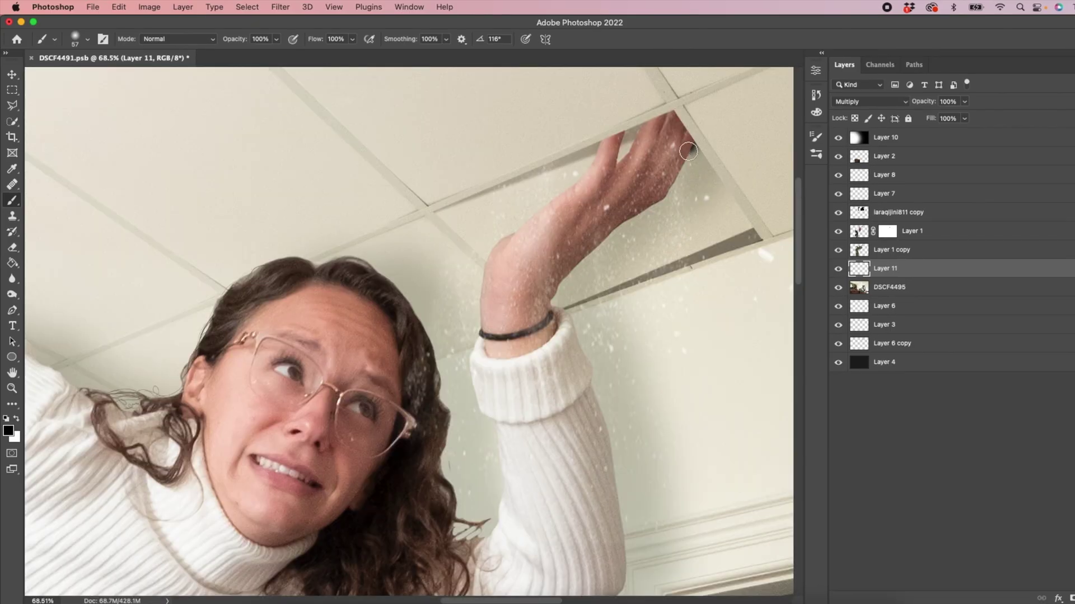
Step: Paint shadow along the raised hand's edge and lower the shadow layer to about 45% opacity
drag(694, 147, 643, 202)
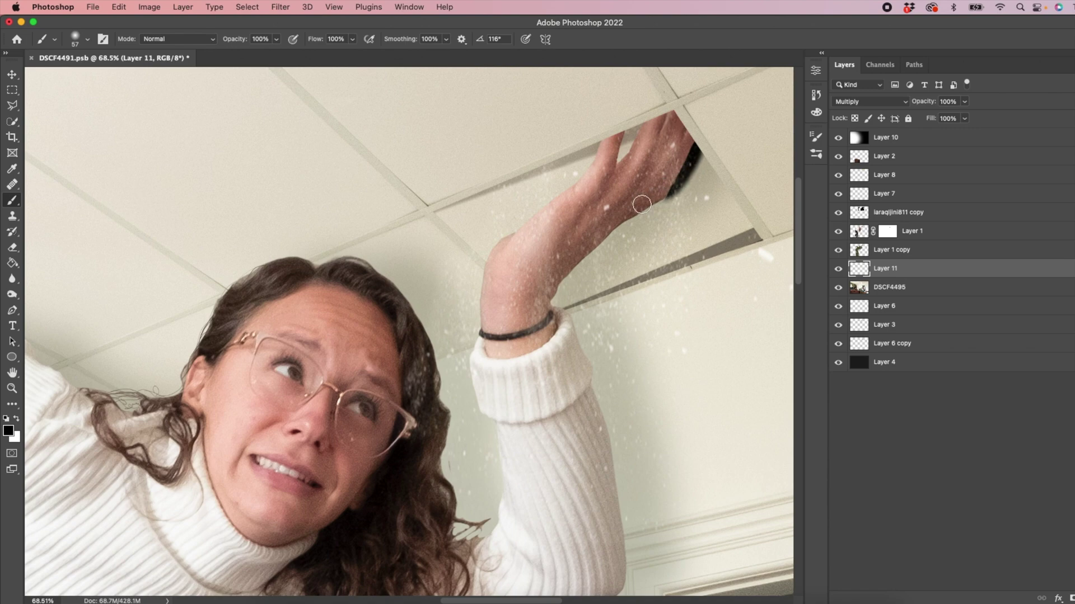
drag(963, 101, 933, 116)
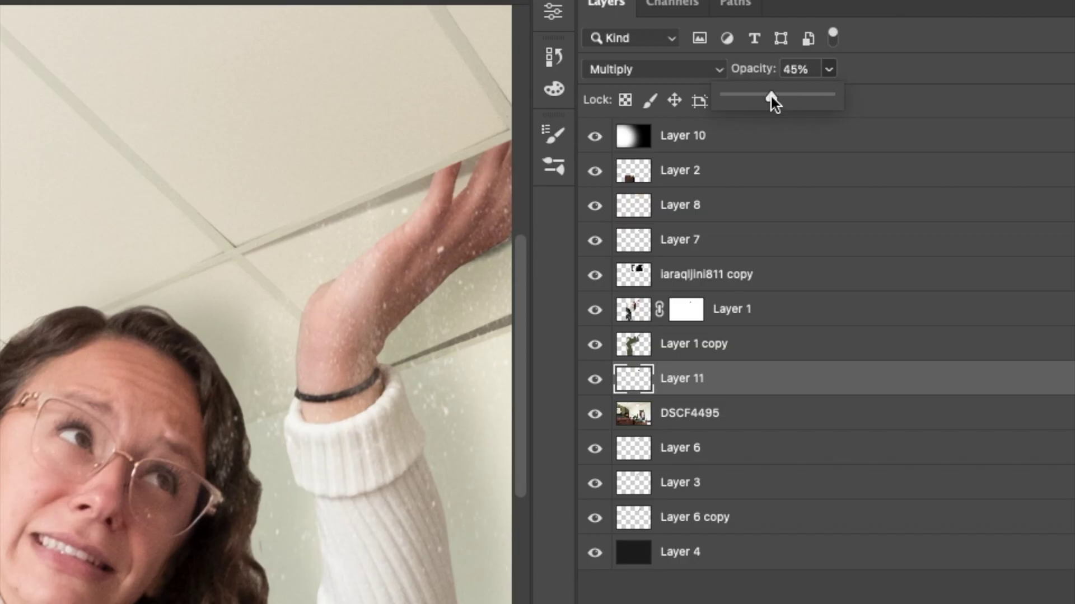
drag(767, 97, 755, 95)
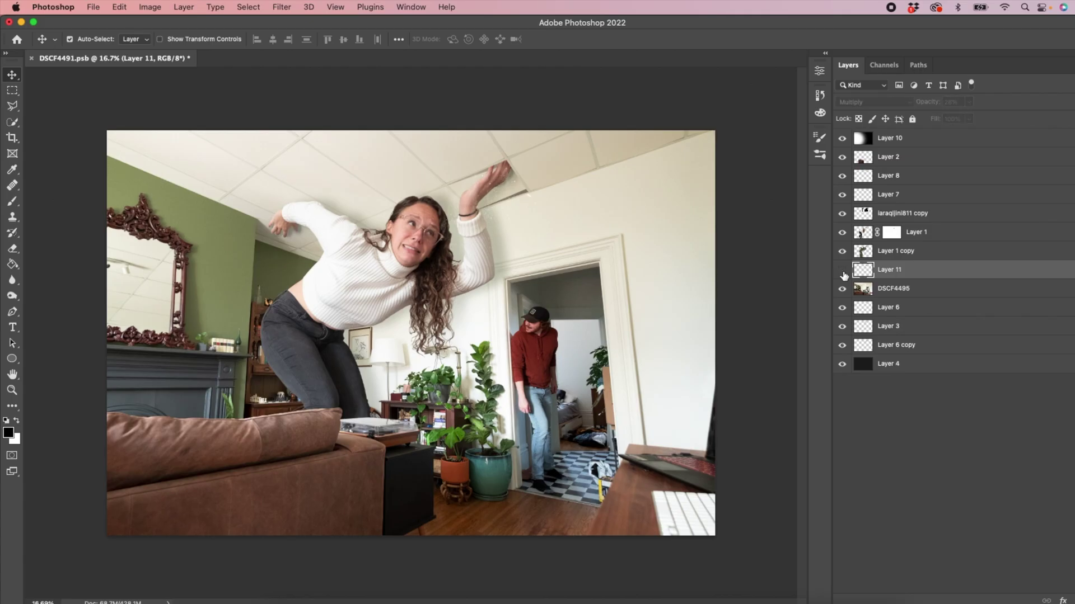
Step: Toggle the shadow layer to compare with and without shadows, then enlarge the eraser brush
click(842, 270)
click(842, 270)
click(842, 270)
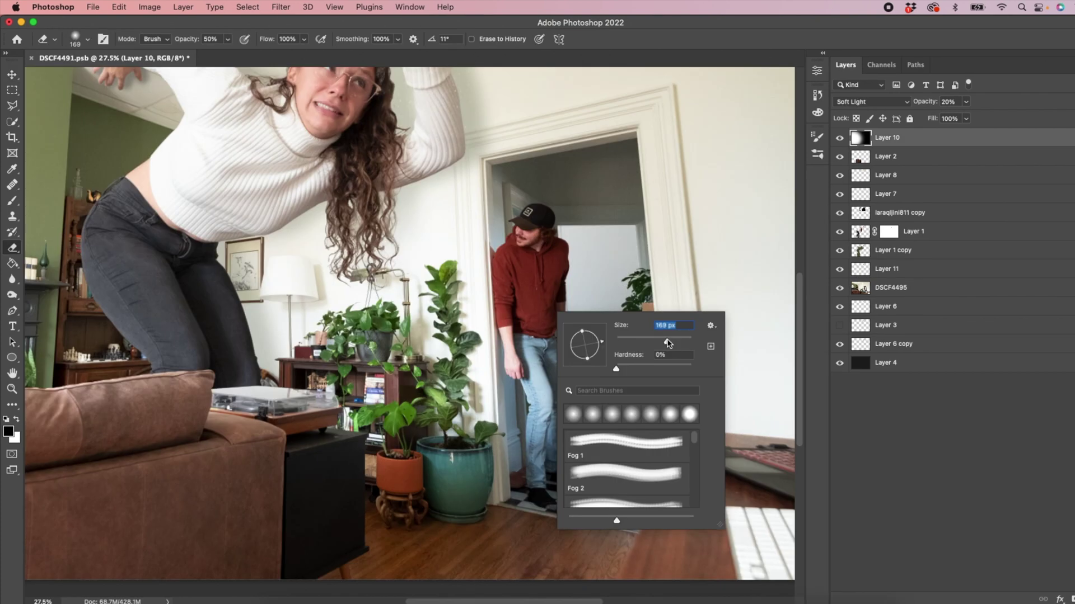
drag(669, 342, 673, 342)
key(Return)
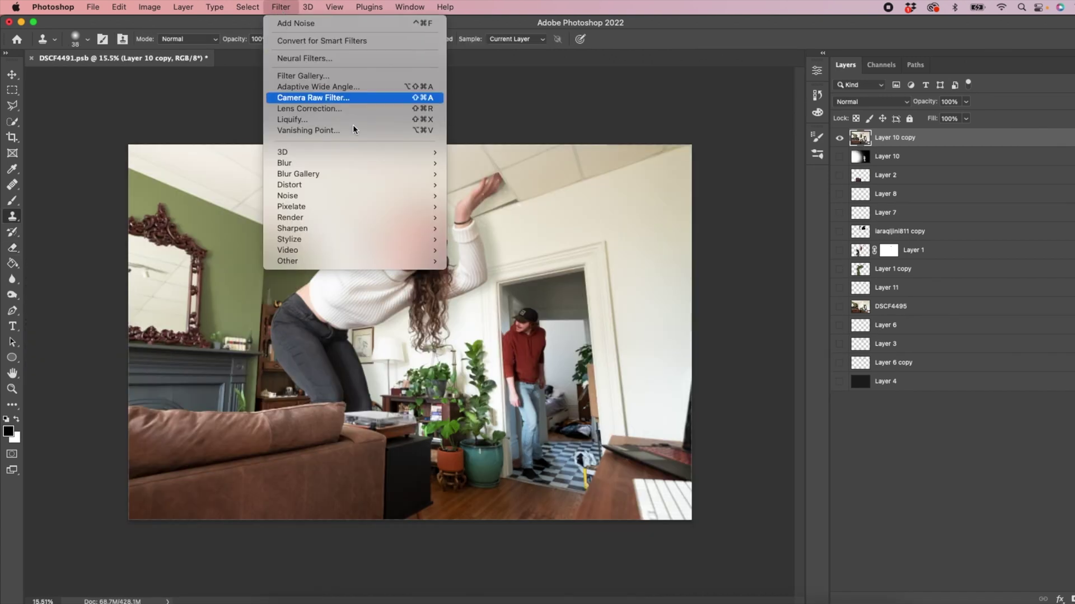
Step: Open the Add Noise filter to give the merged copy 15% uniform film grain
mouse_move(410, 195)
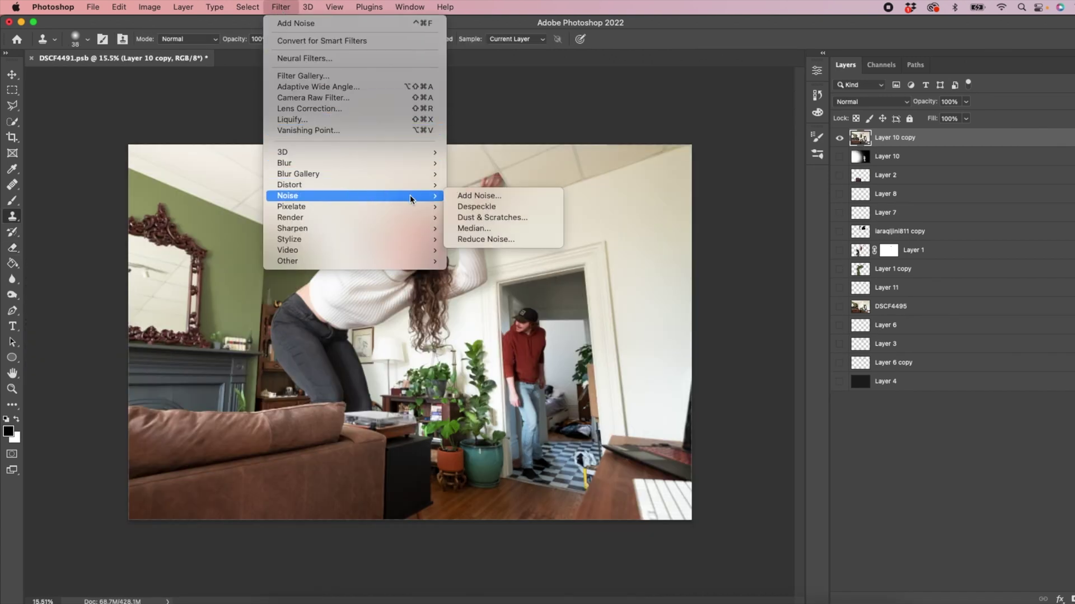
click(484, 195)
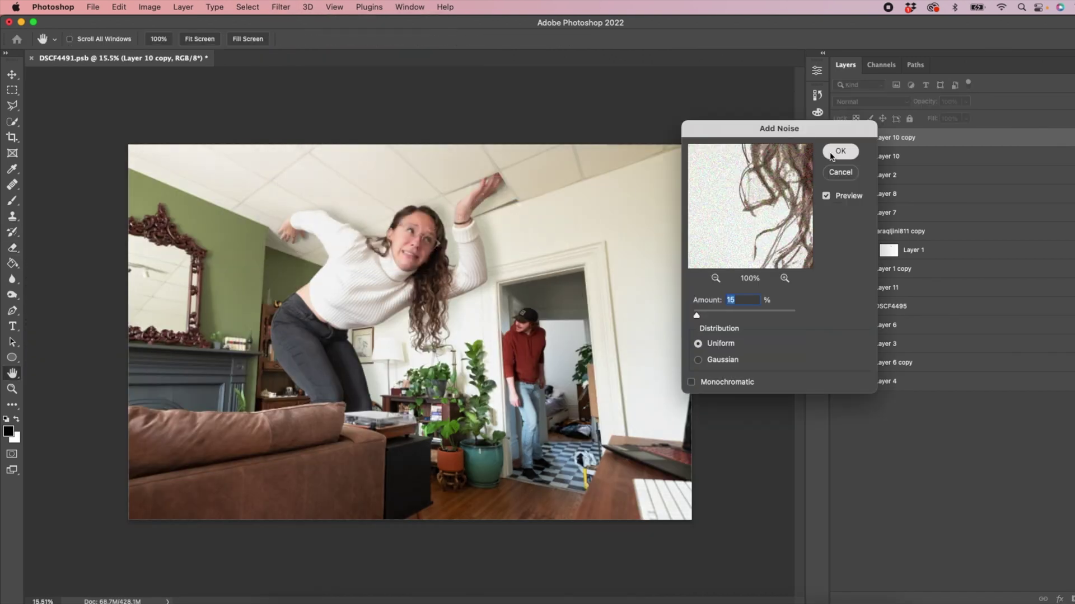